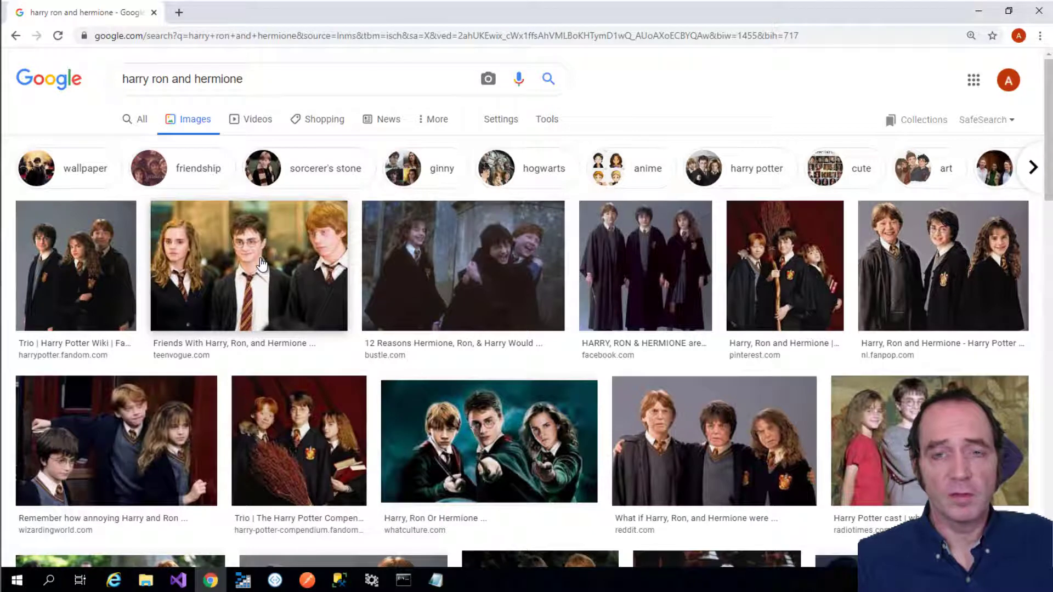
Step: Check the teenvogue.com thumbnail as a standalone image in a new browser tab, and close that tab
right_click(261, 265)
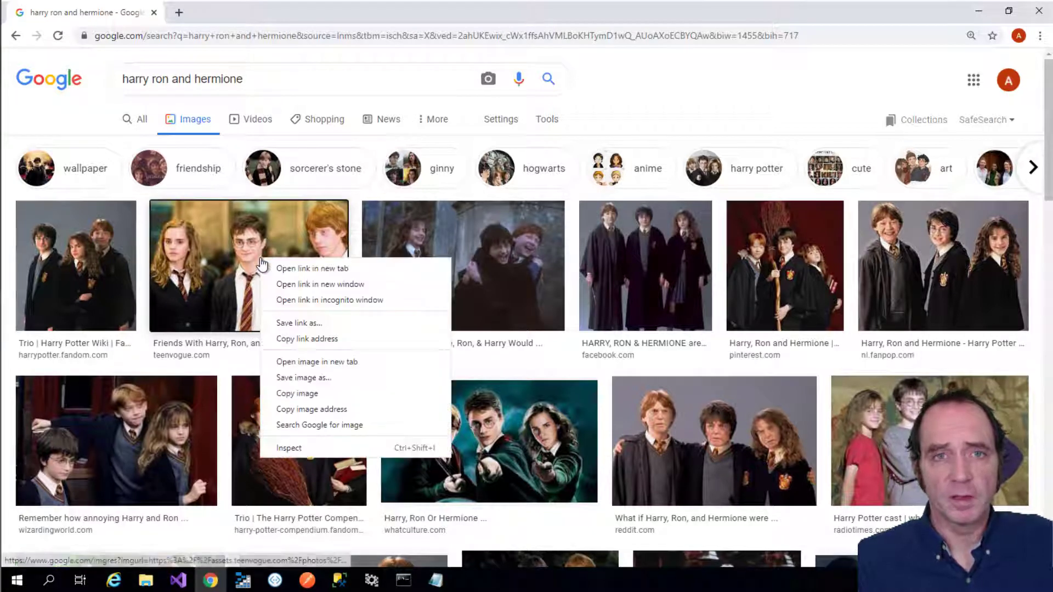
click(307, 361)
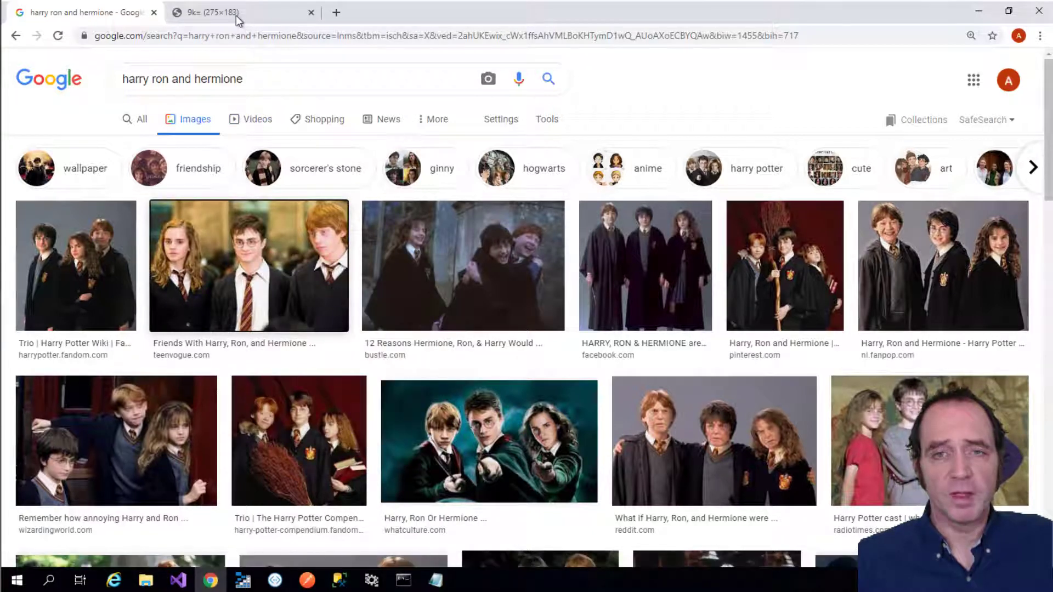
click(236, 15)
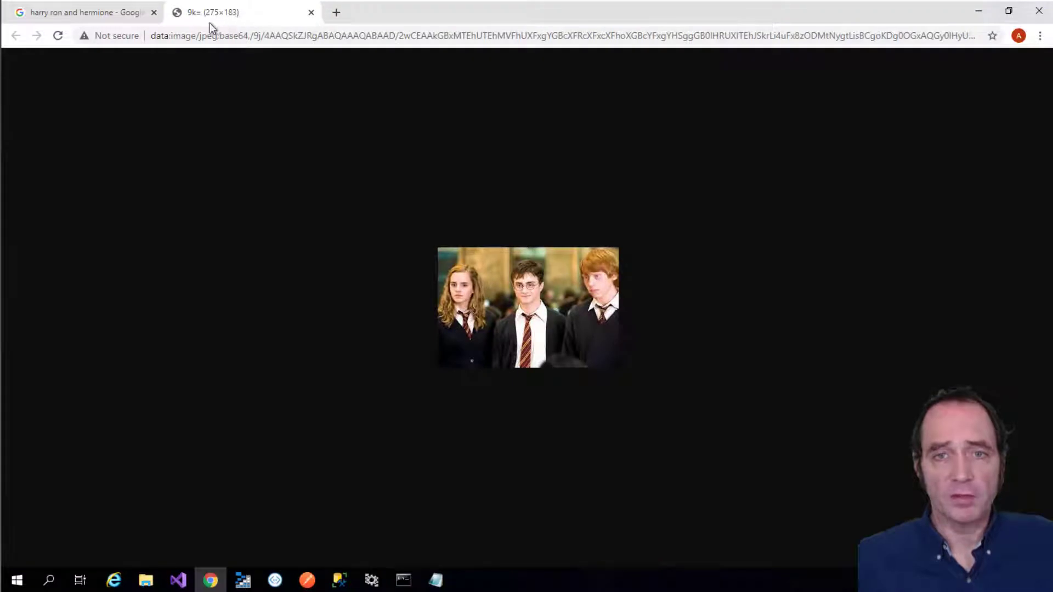
click(311, 12)
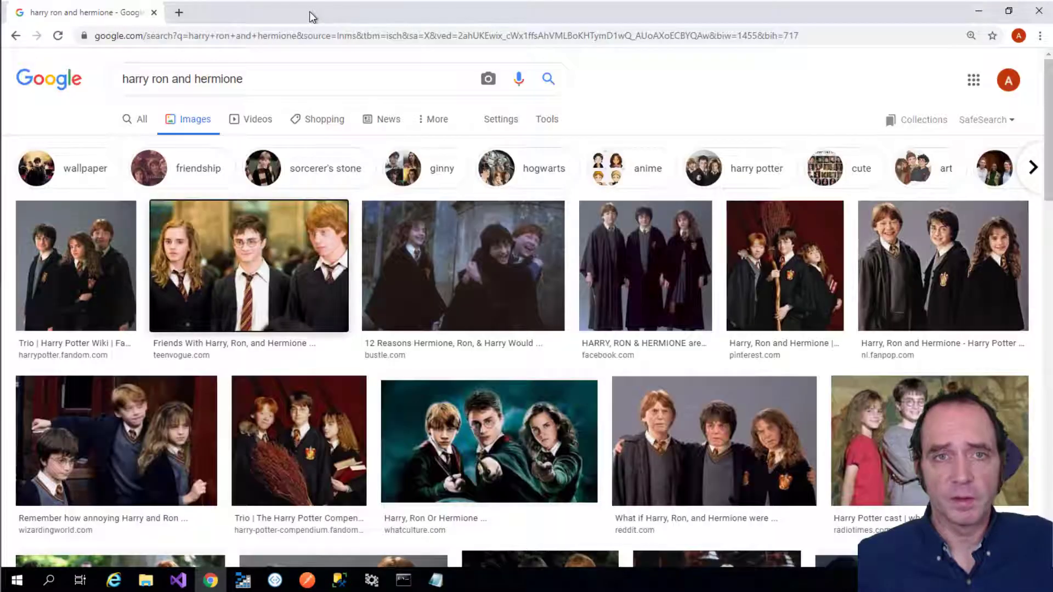
Step: Check the full-size preview behind the teenvogue.com search result in a new browser tab, and close that tab
middle_click(256, 282)
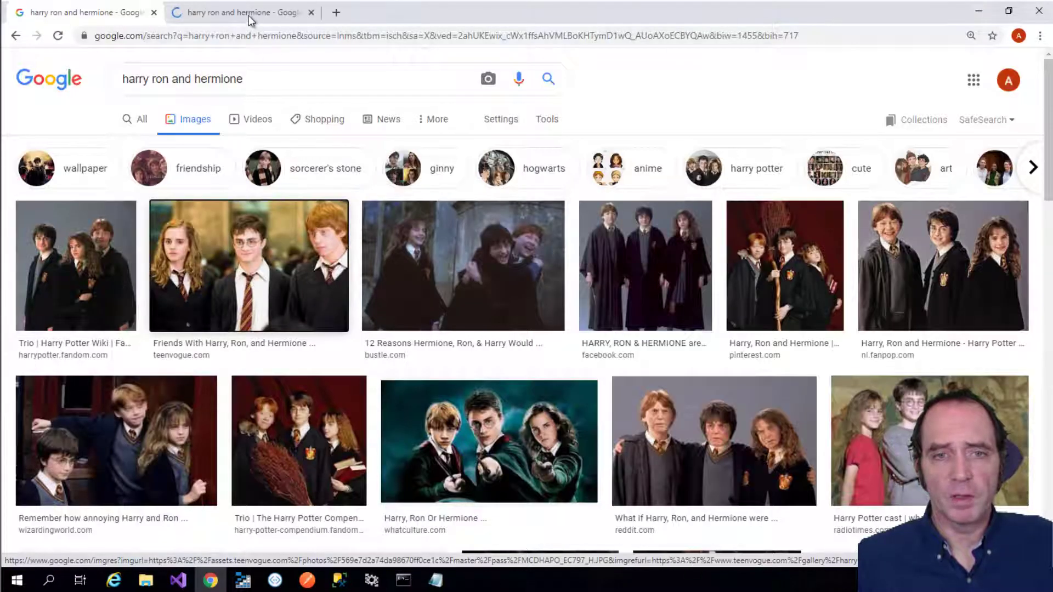
click(248, 15)
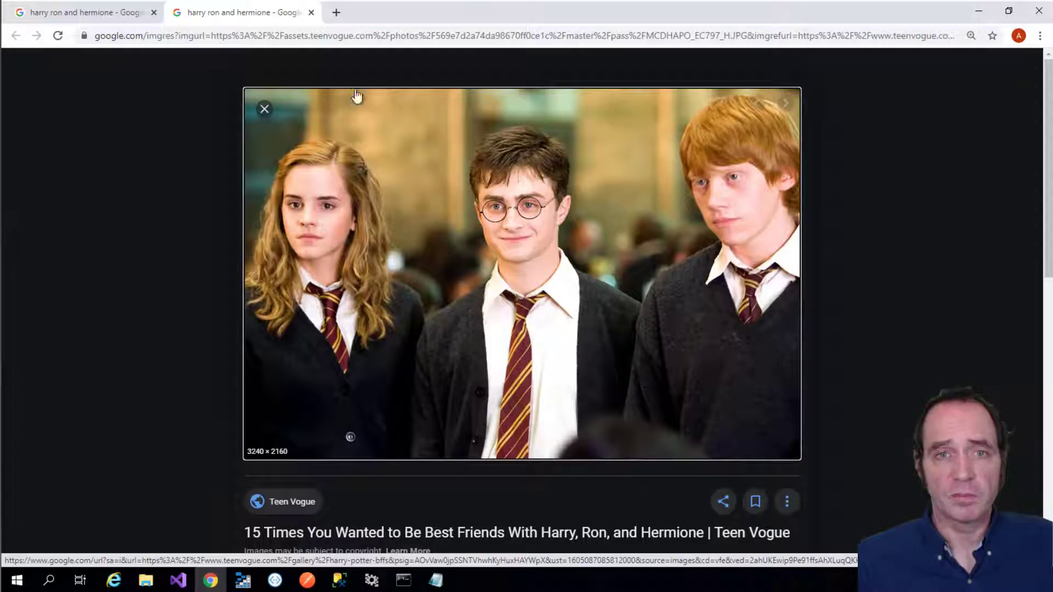
click(311, 12)
Step: Open all six image results of the first row in separate background browser tabs
middle_click(64, 259)
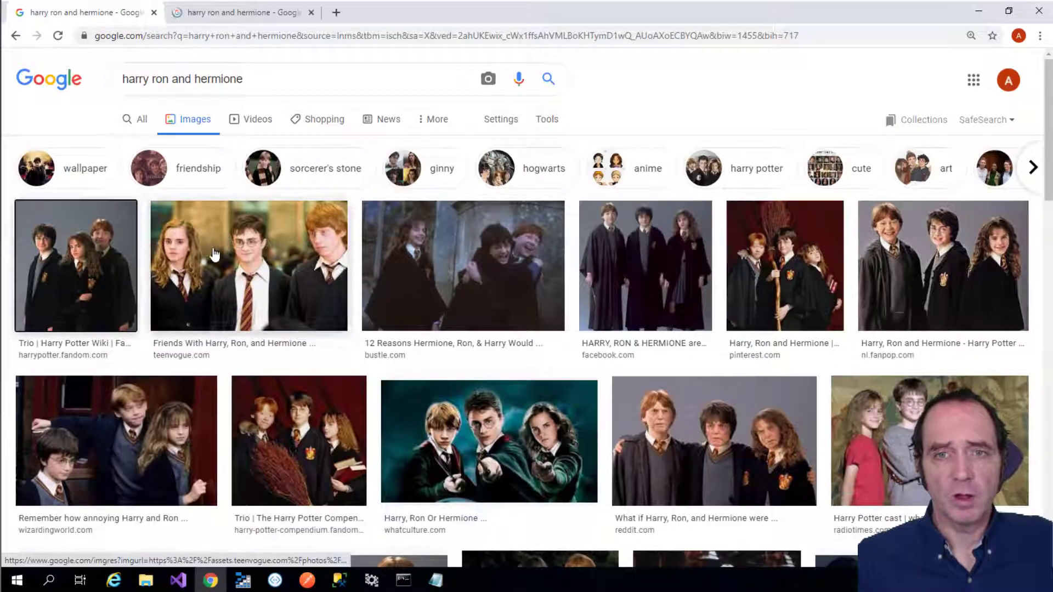
middle_click(219, 262)
middle_click(492, 275)
middle_click(646, 269)
middle_click(784, 268)
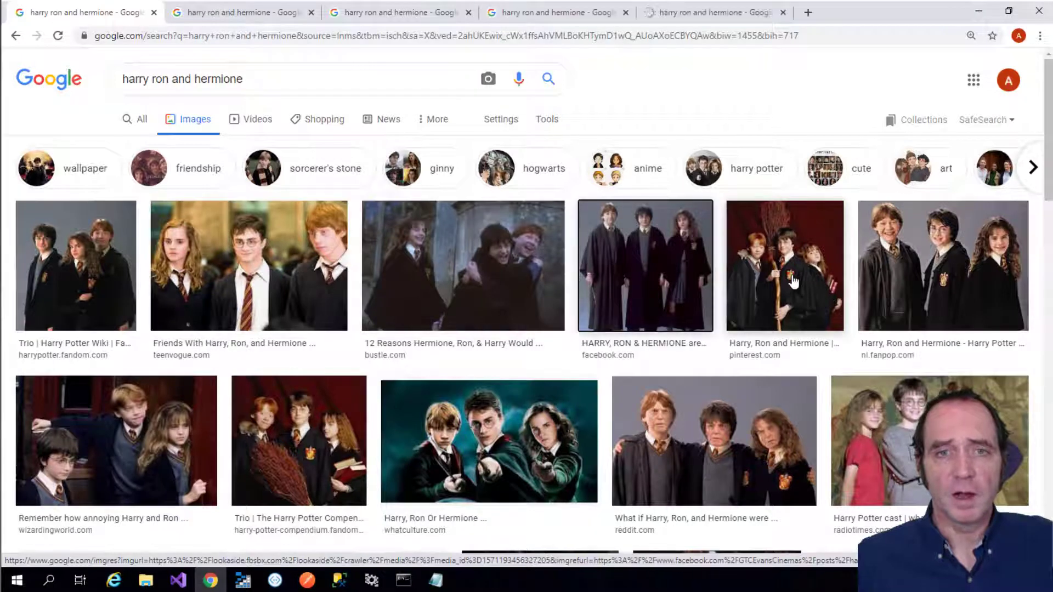
middle_click(943, 268)
Step: Open the second-row results from wizardingworld.com, the Harry Potter Compendium, whatculture.com and radiotimes.com in background browser tabs
scroll(944, 269, down, 1)
scroll(944, 268, down, 2)
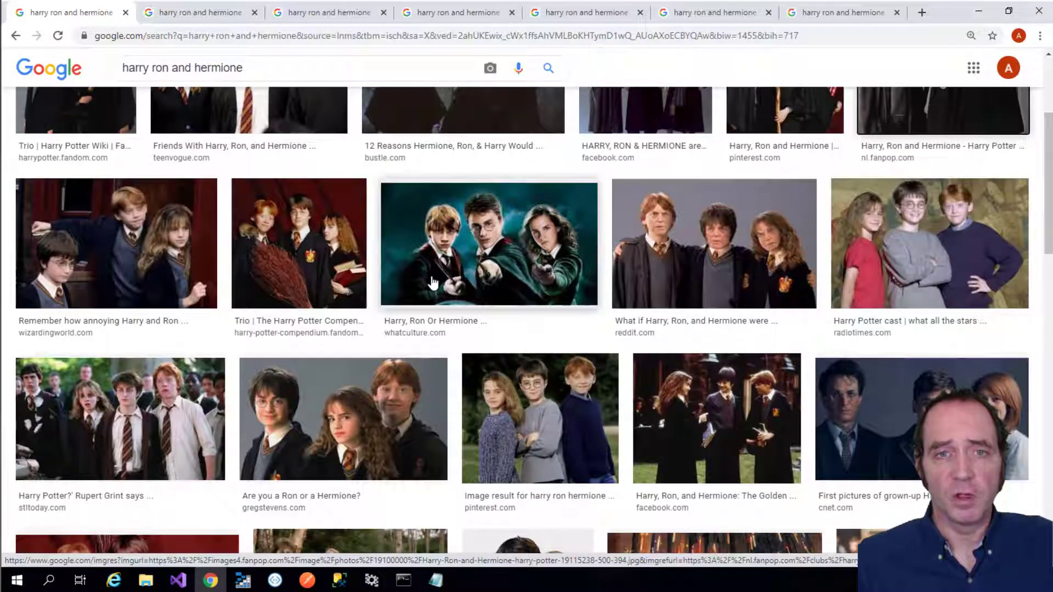
middle_click(143, 255)
middle_click(299, 253)
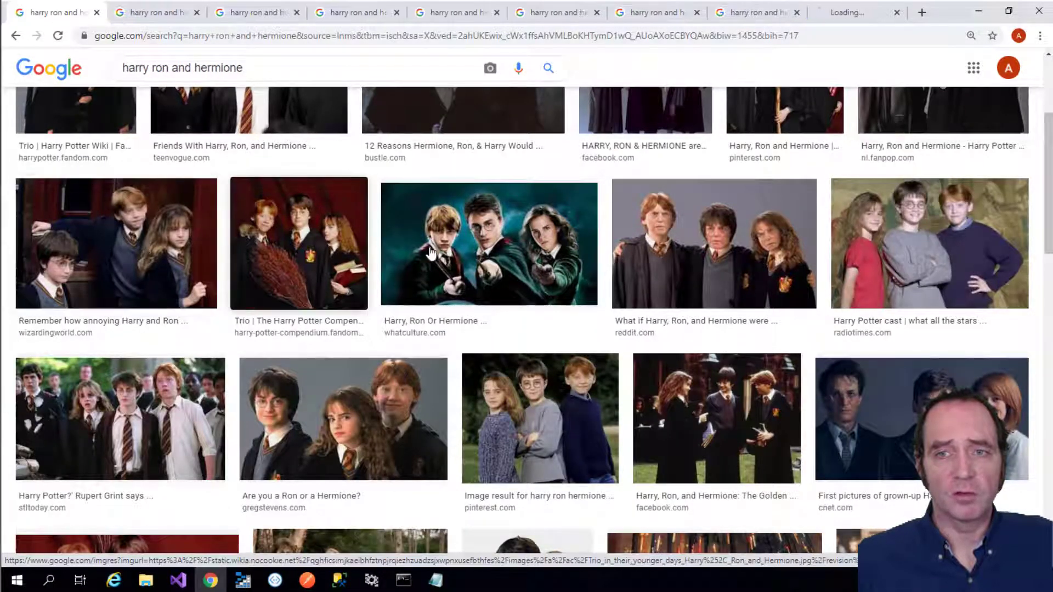
middle_click(488, 253)
middle_click(958, 265)
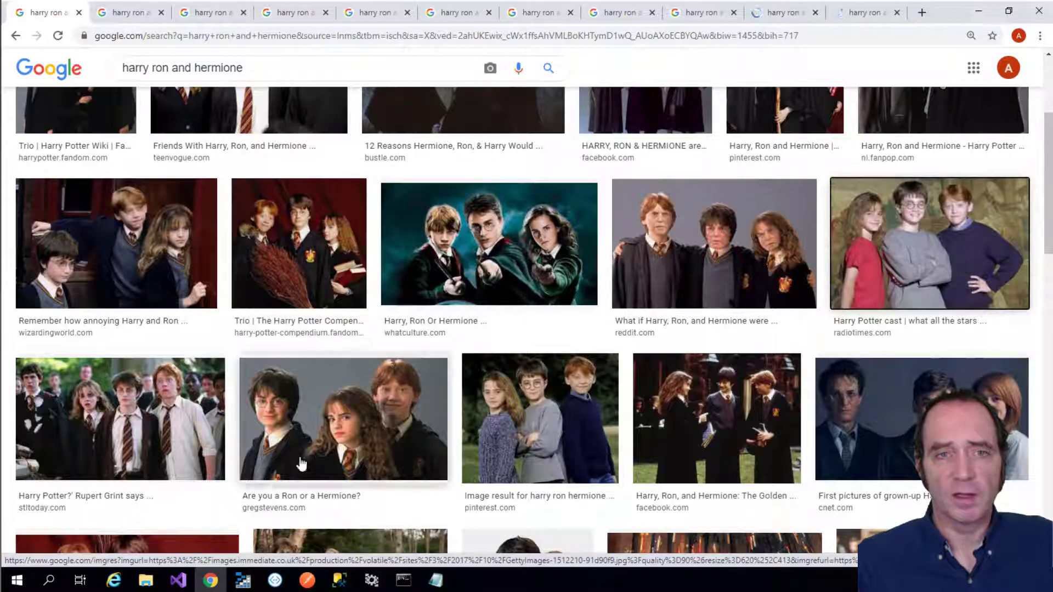
Step: Open the third-row results from stltoday.com, gregstevens.com, pinterest.com and cnet.com in background browser tabs
middle_click(124, 424)
middle_click(343, 427)
middle_click(527, 429)
middle_click(888, 418)
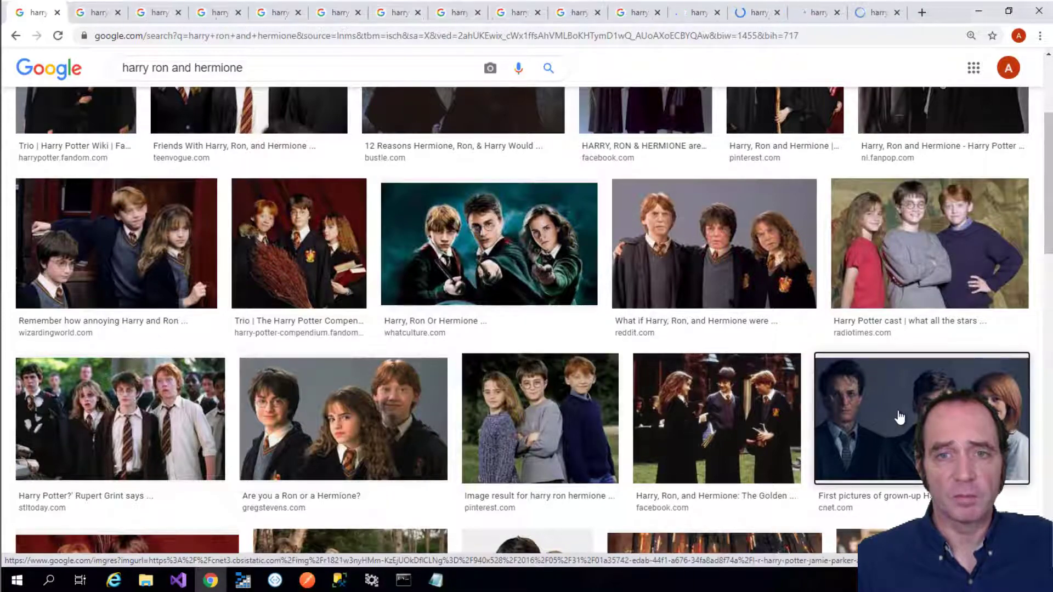
Step: Open the fourth-row results from siueyalit.wordpress.com, quora.com and pngitem.com in background browser tabs
scroll(889, 418, down, 4)
middle_click(165, 347)
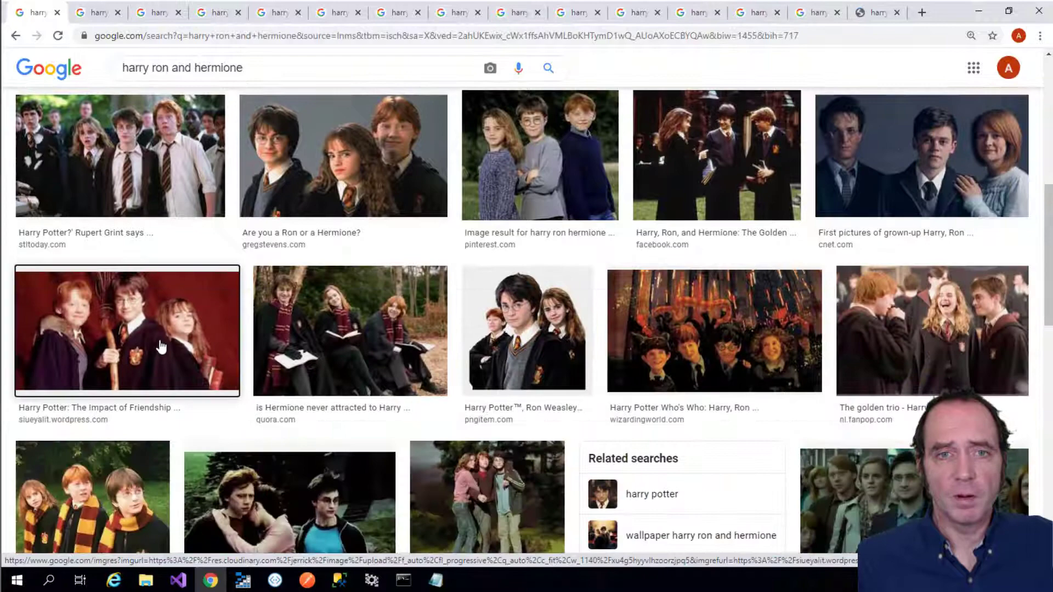
middle_click(355, 345)
middle_click(548, 352)
Step: Open the pinterest.com, chipontheirshoulders.wordpress.com and cosmopolitan.com images around the first related-searches box in background browser tabs
scroll(798, 369, down, 3)
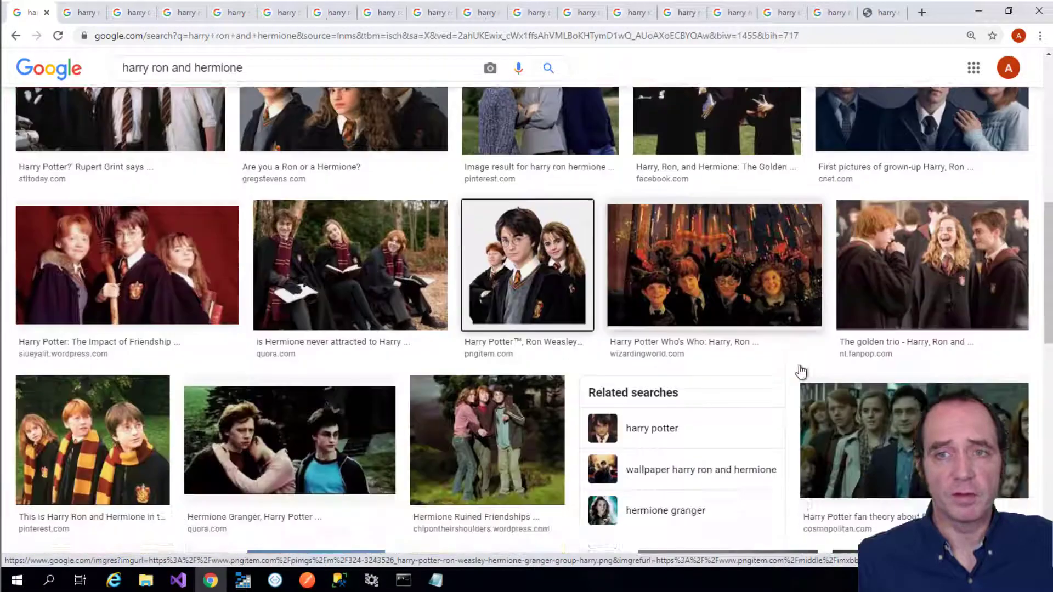
middle_click(94, 327)
middle_click(487, 334)
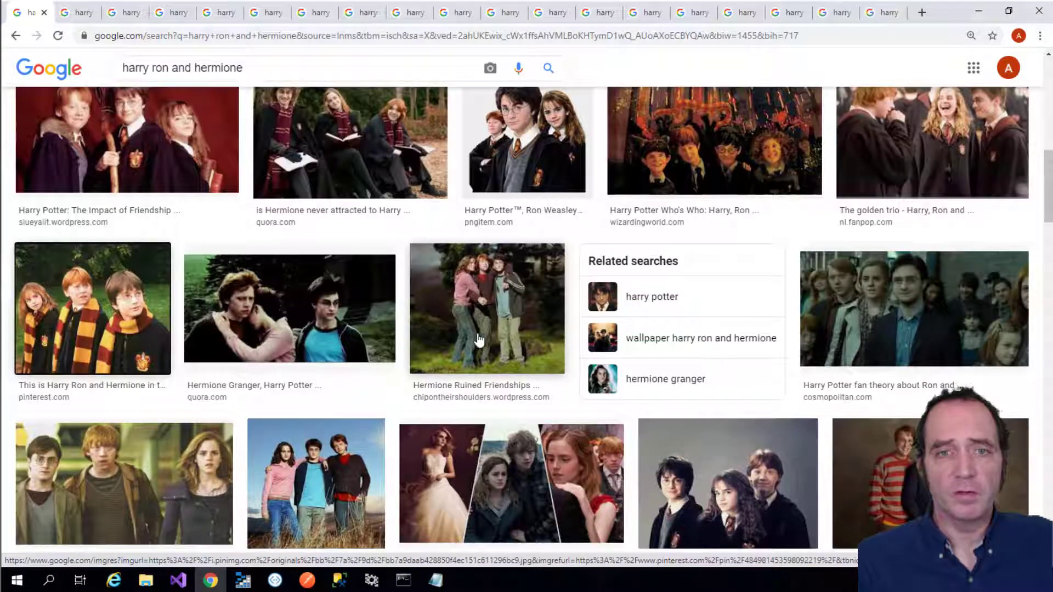
middle_click(960, 328)
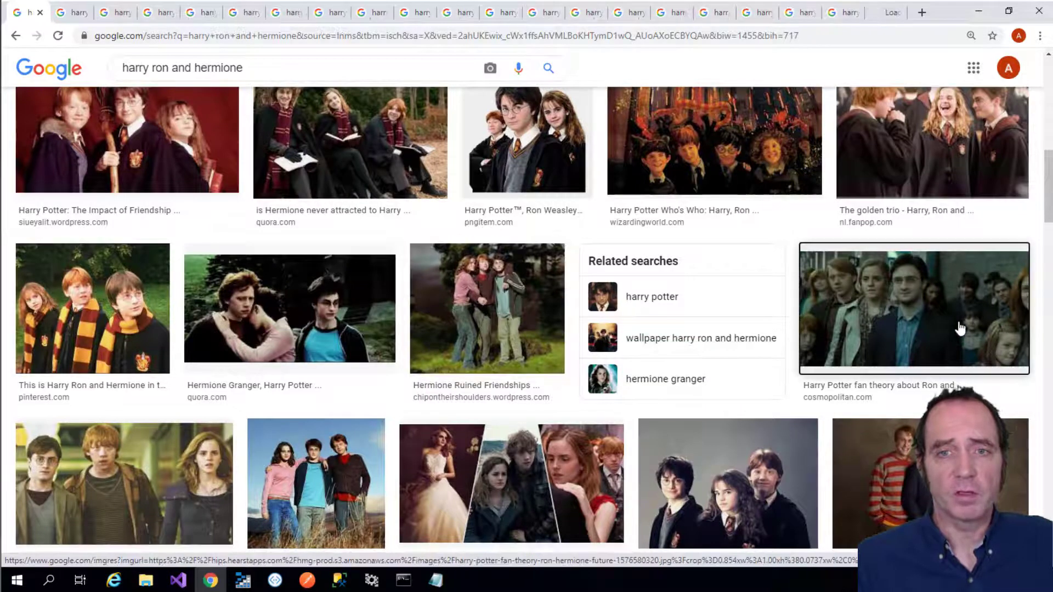
Step: Open the trio pictures from mtv.com, harrypotterfanzone.com and ro.pinterest.com in background browser tabs
scroll(959, 328, down, 2)
middle_click(126, 351)
middle_click(322, 343)
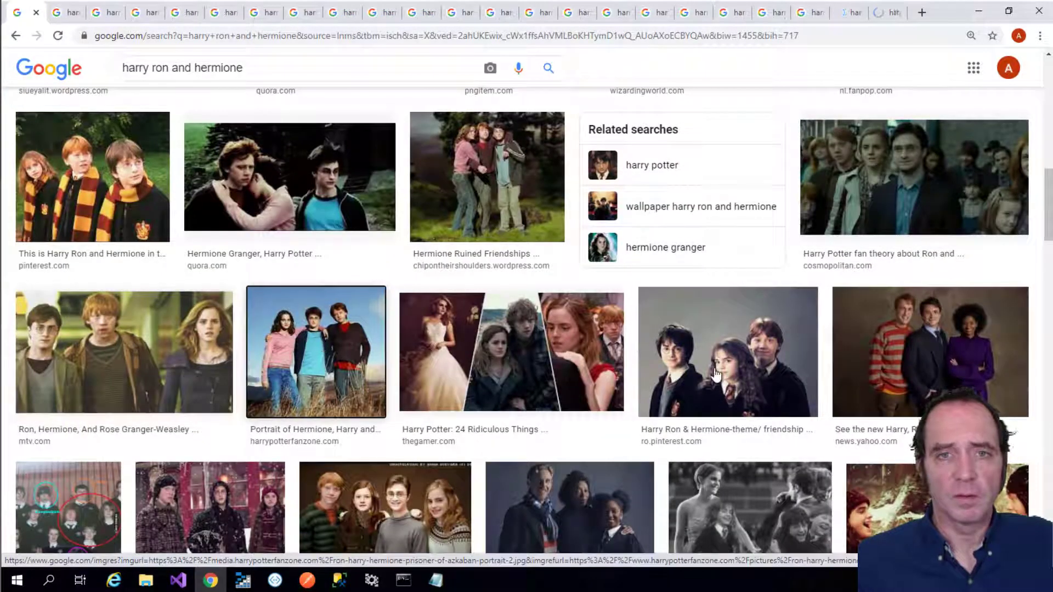
middle_click(759, 367)
Step: Open the wizardingworld.com snow picture, the puzzlefactory.pl group, the wayfair.com product and the pngitem.com Gryffindor image in background browser tabs
scroll(758, 366, down, 2)
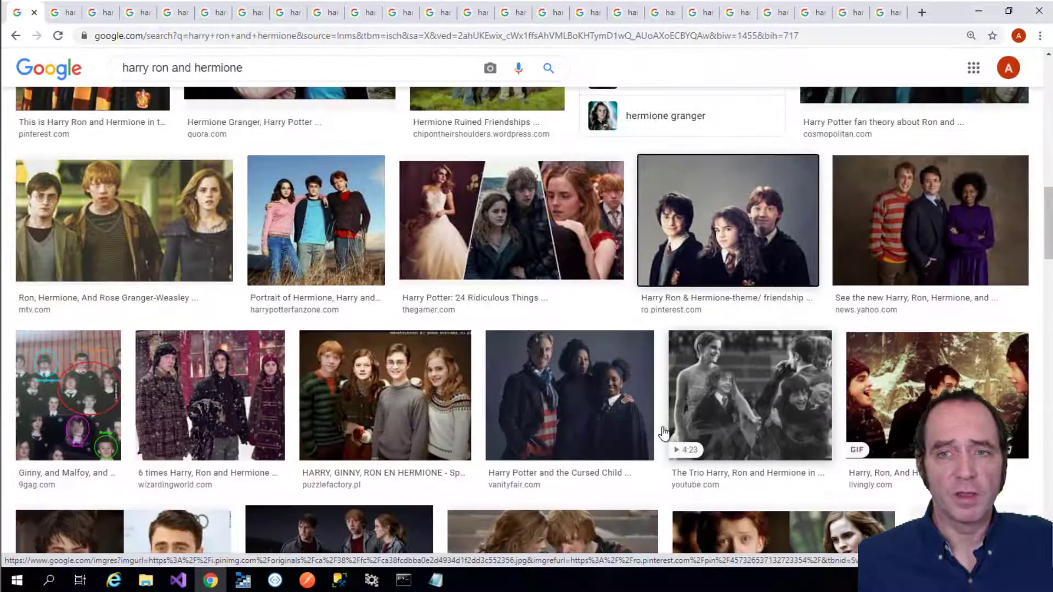
middle_click(217, 420)
middle_click(378, 420)
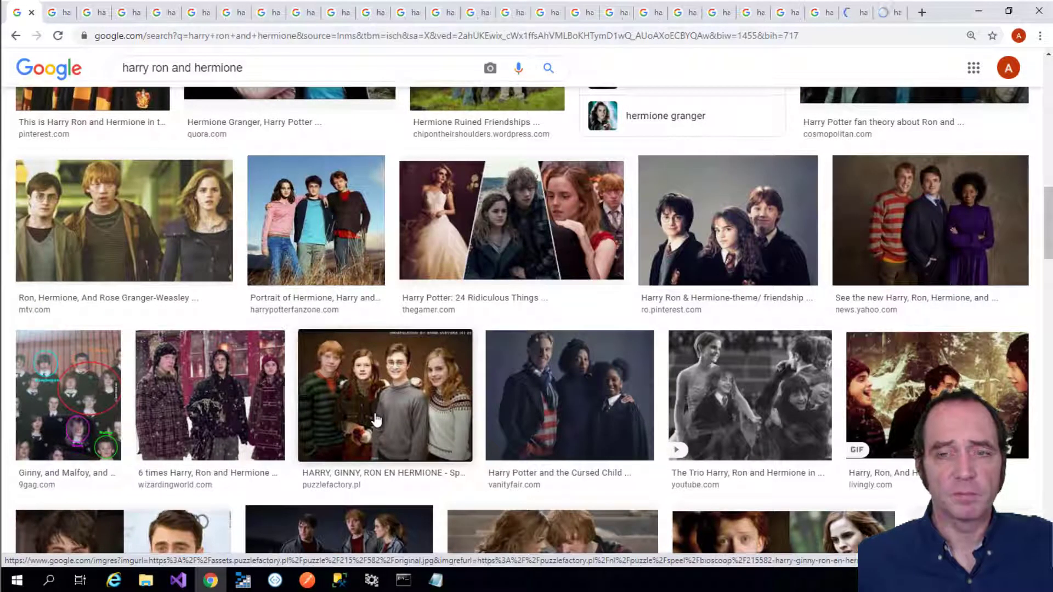
scroll(461, 425, down, 4)
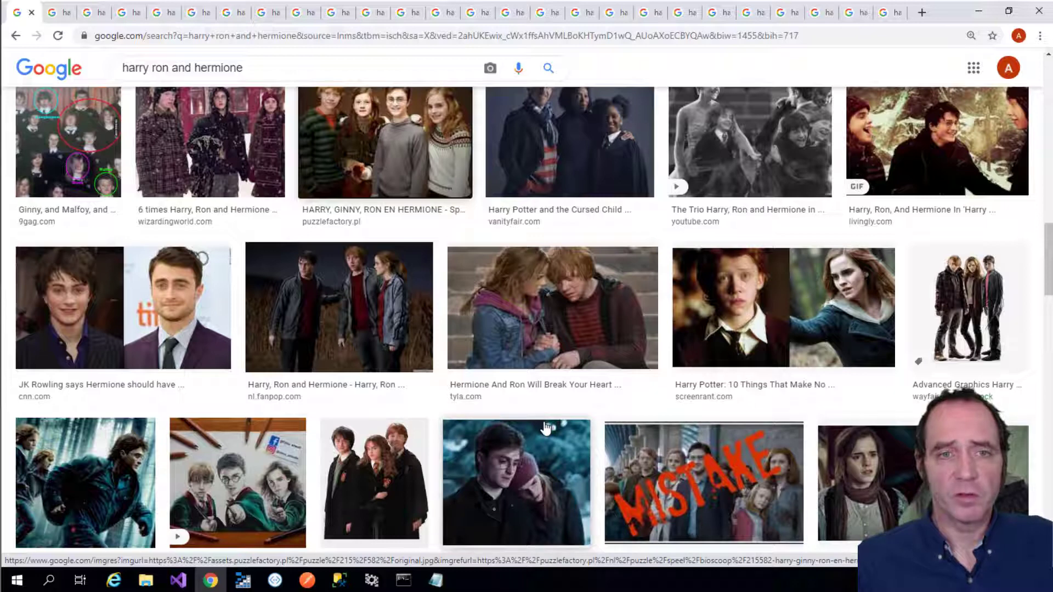
middle_click(962, 318)
scroll(962, 318, down, 3)
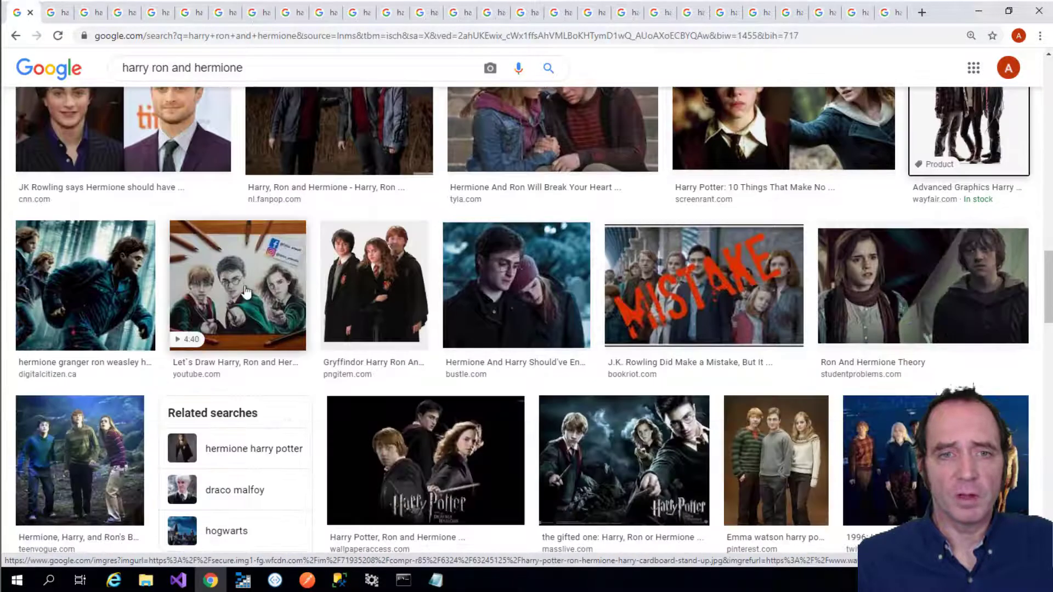
middle_click(379, 288)
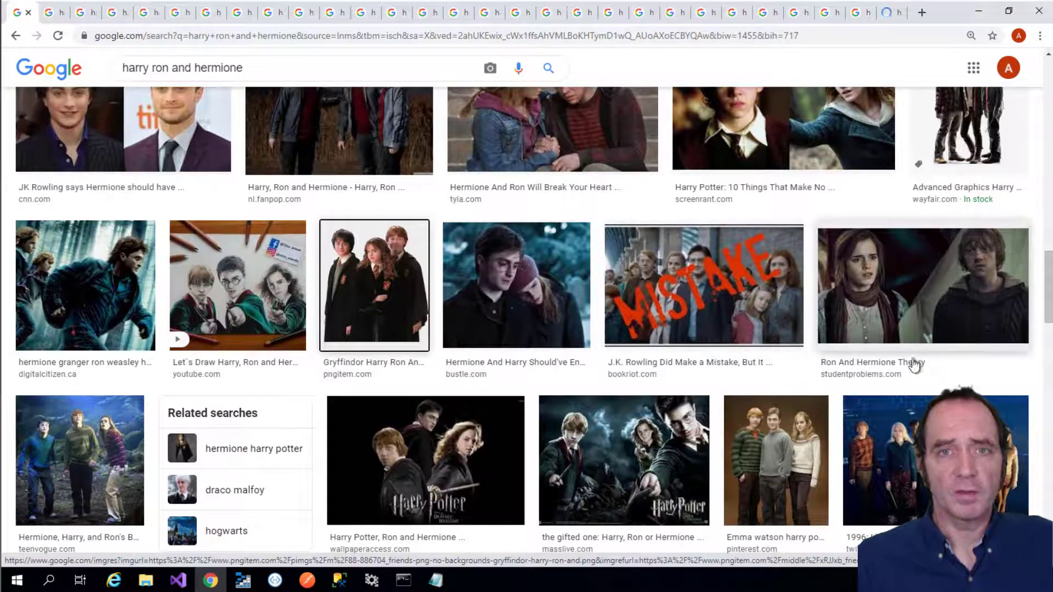
Step: Open the twitter.com, pinterest.com, masslive.com and wallpaperaccess.com images beside the second related-searches box in background browser tabs
middle_click(946, 466)
middle_click(779, 479)
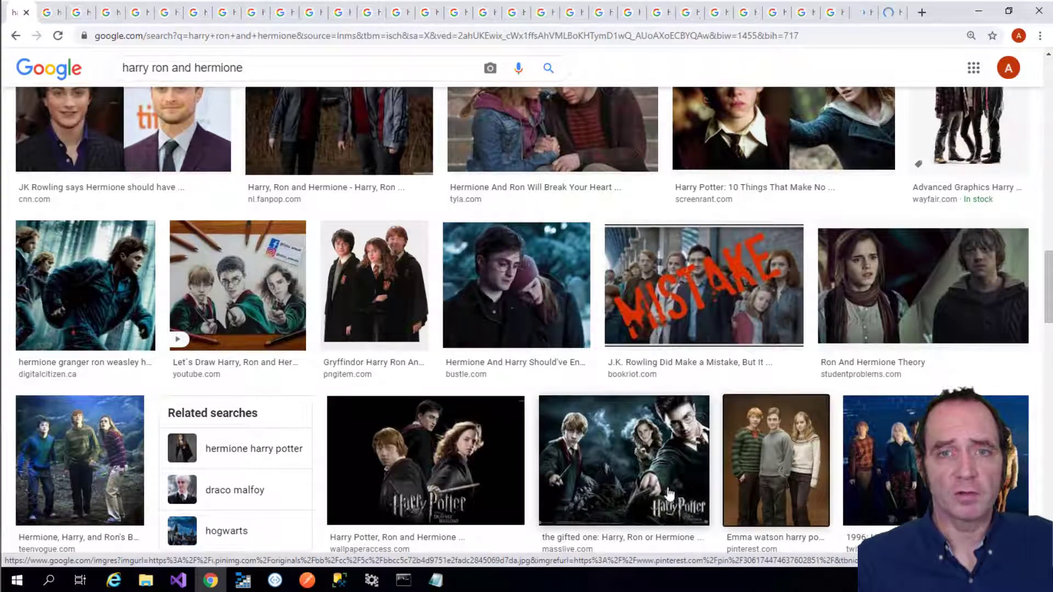
middle_click(632, 482)
middle_click(427, 474)
Step: Open more pictures of the characters from further down the image results in background browser tabs
scroll(143, 392, down, 5)
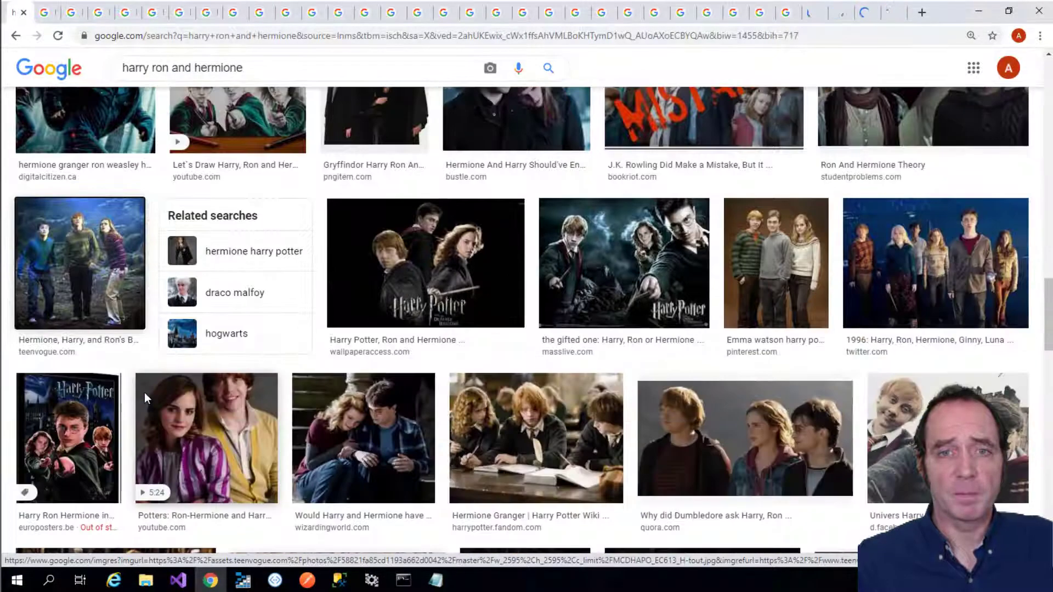
middle_click(71, 403)
middle_click(205, 398)
middle_click(362, 398)
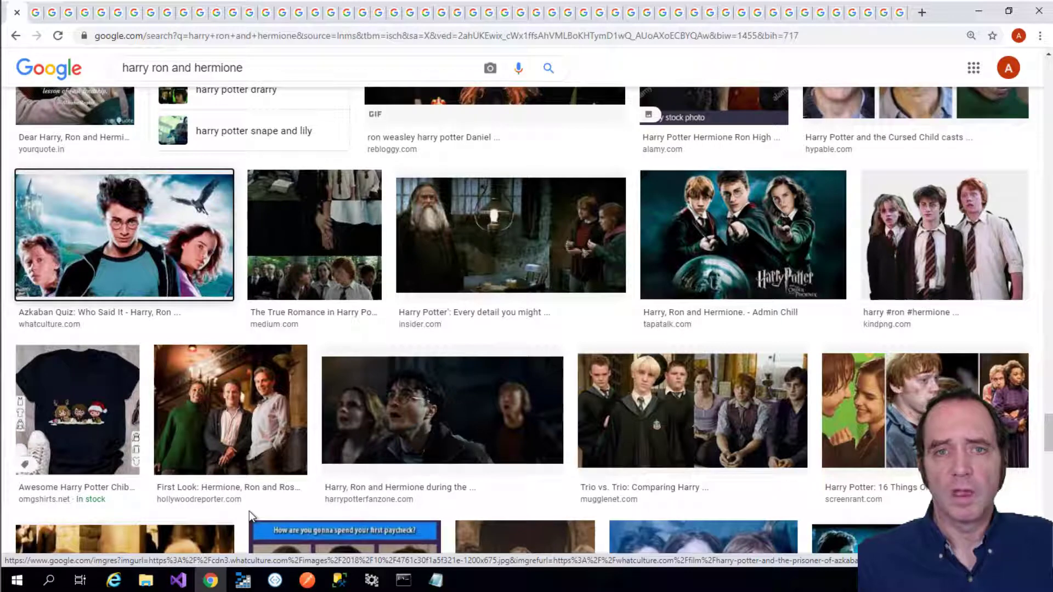
Step: Save the Harry Potter Wiki trio image as a JPEG in a new Hogwarts folder inside C:\AiData
key(ctrl+Tab)
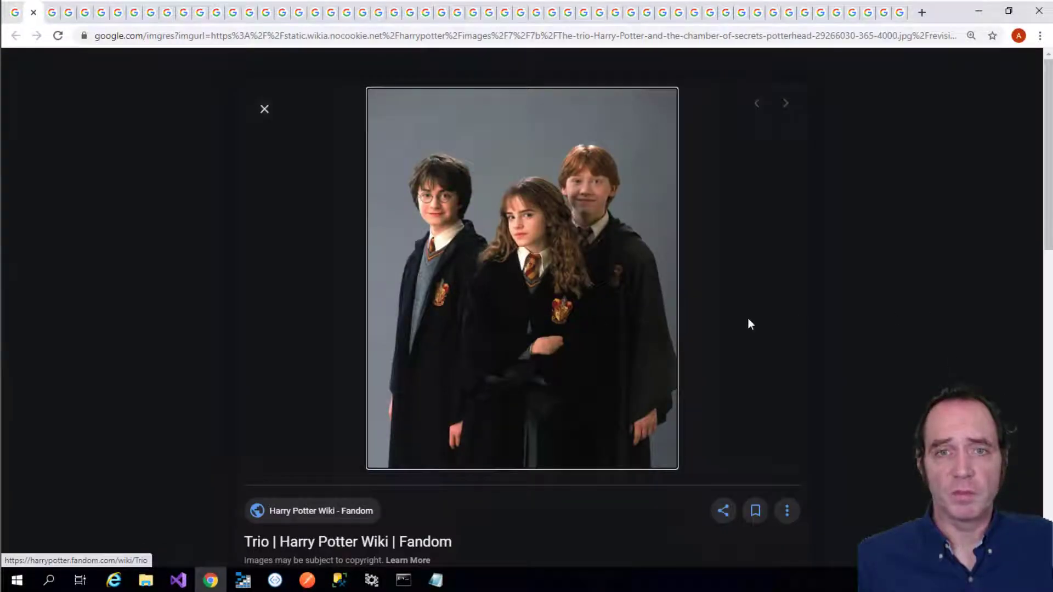
right_click(429, 328)
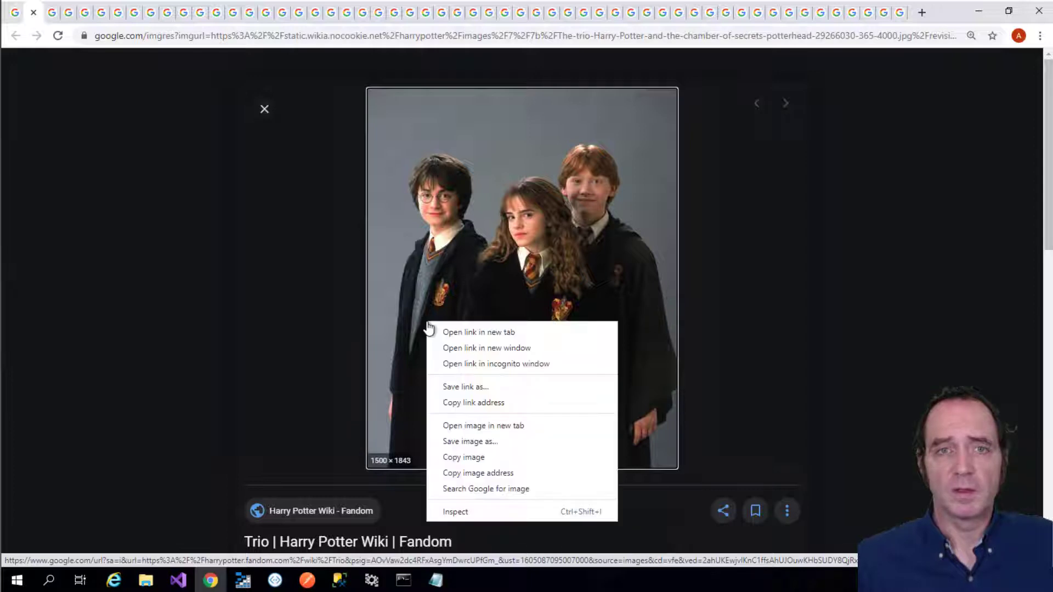
click(498, 439)
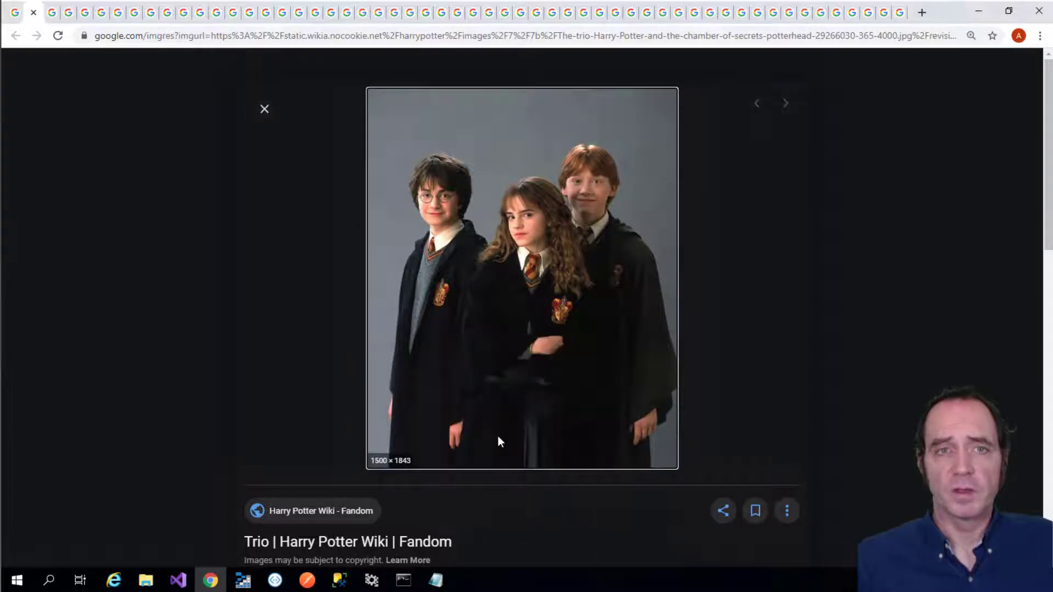
click(108, 56)
text(Hogwarts)
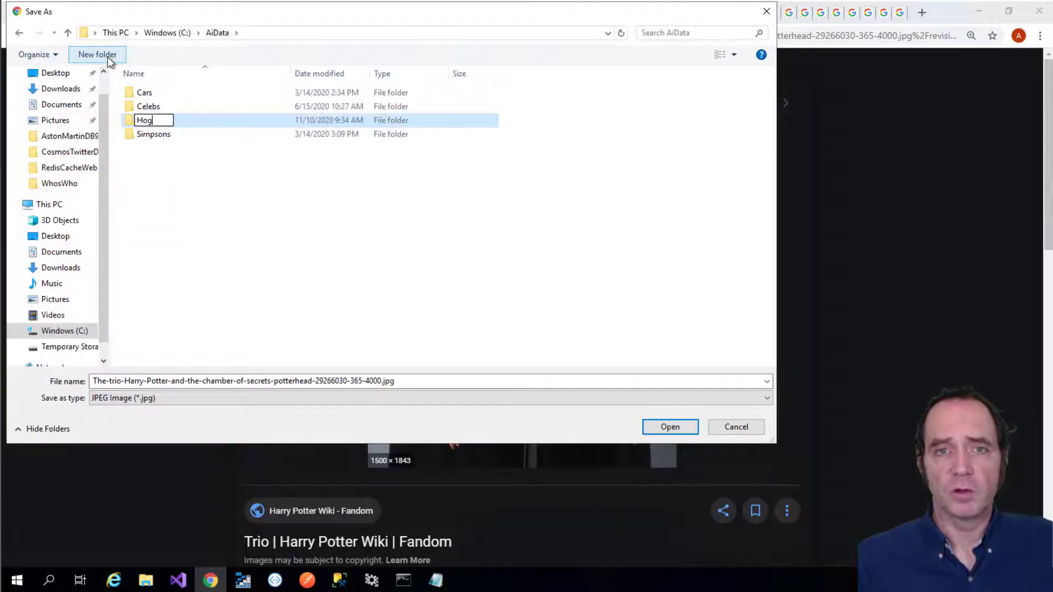
key(Return)
key(Return)
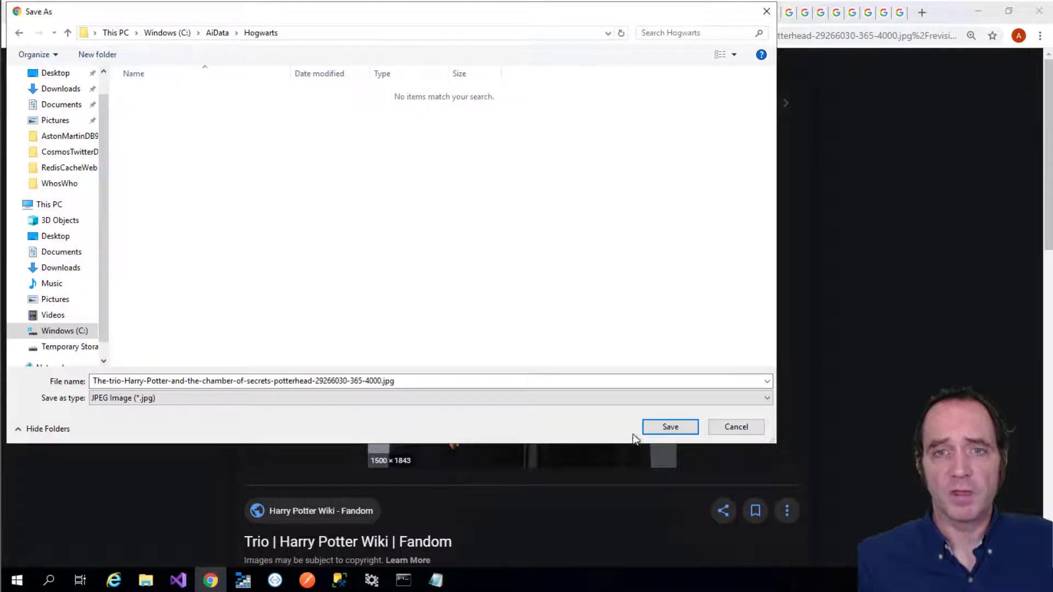
click(656, 429)
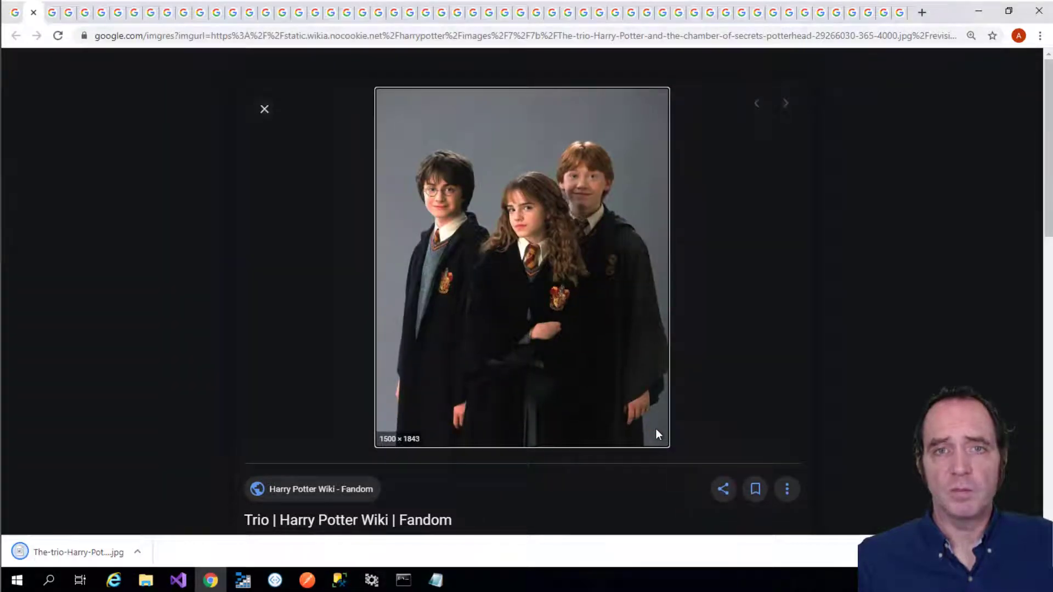
Step: Save the Teen Vogue image from the next browser tab to the Hogwarts folder under its suggested name
key(ctrl+Tab)
right_click(385, 270)
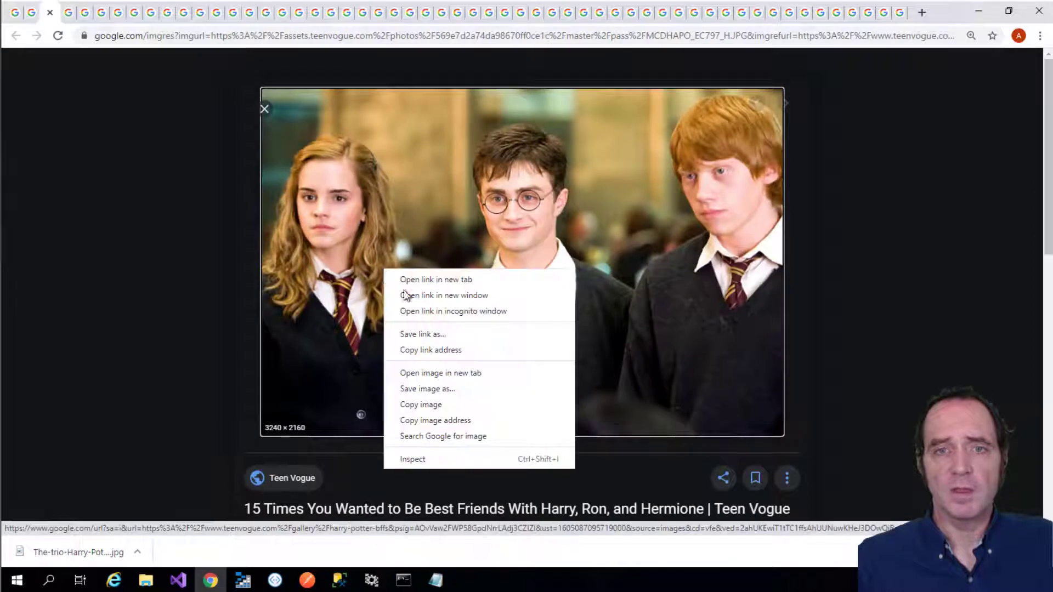
click(459, 386)
key(Return)
Step: Save the Bustle image of the laughing trio to the Hogwarts folder under its suggested file name
key(ctrl+Tab)
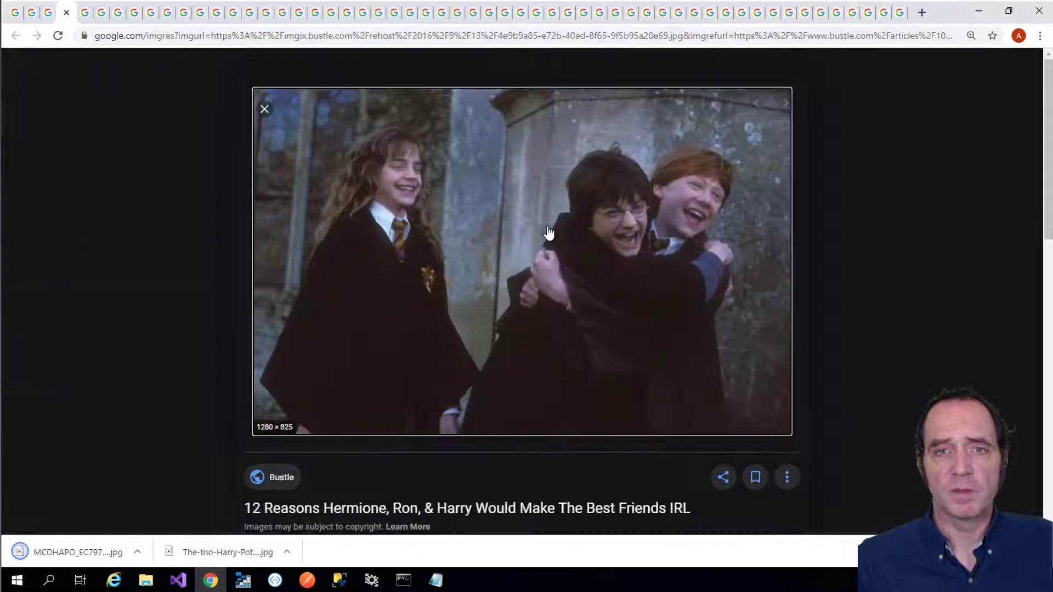
right_click(547, 226)
click(640, 351)
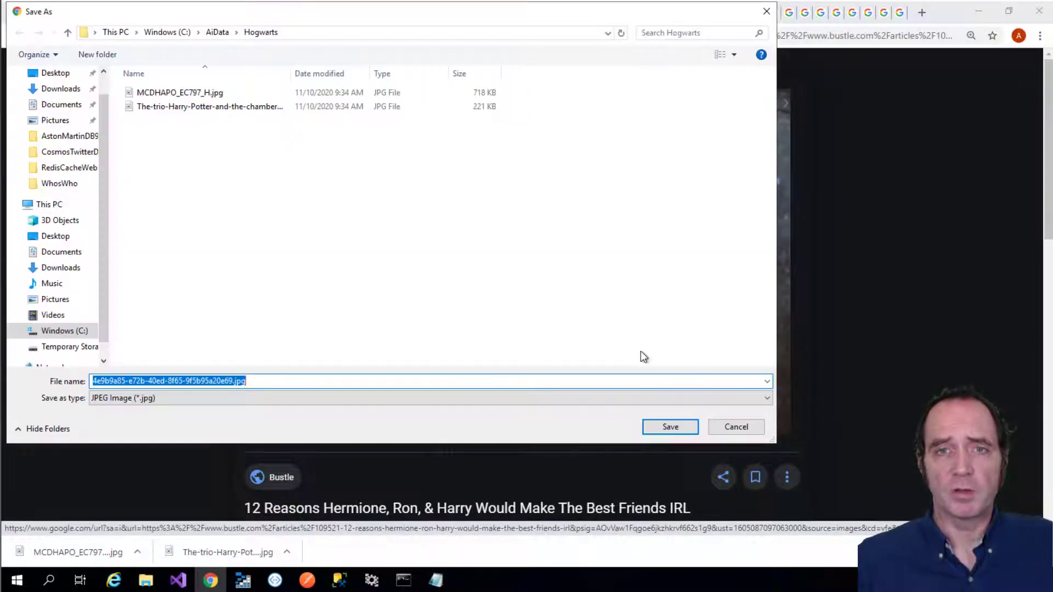
key(Return)
Step: Save the Facebook image of the trio in robes from the next browser tab to the Hogwarts folder as download.jpg
key(ctrl+Tab)
right_click(522, 236)
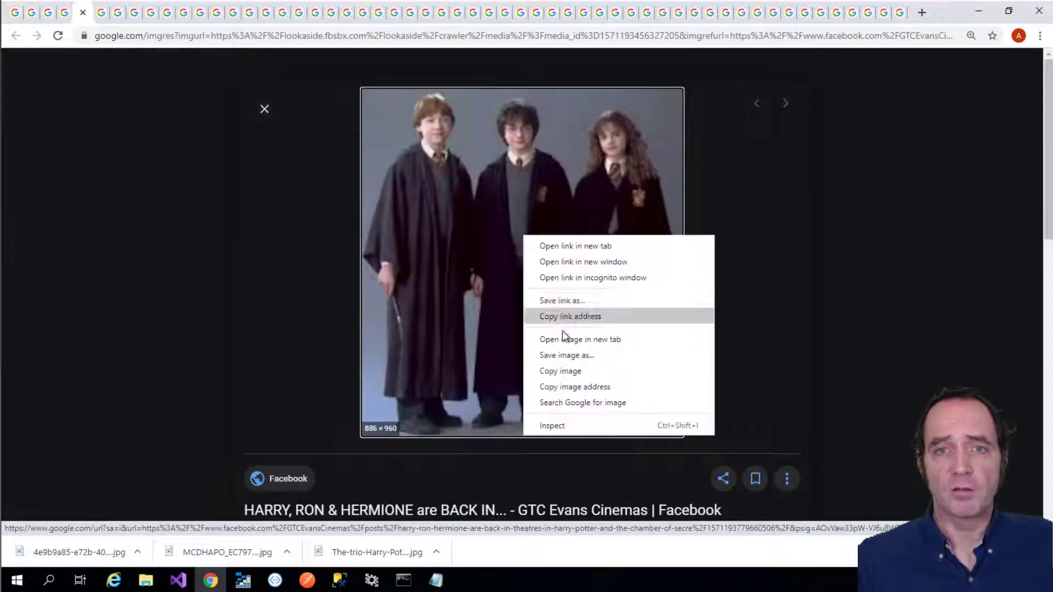
click(598, 357)
key(Return)
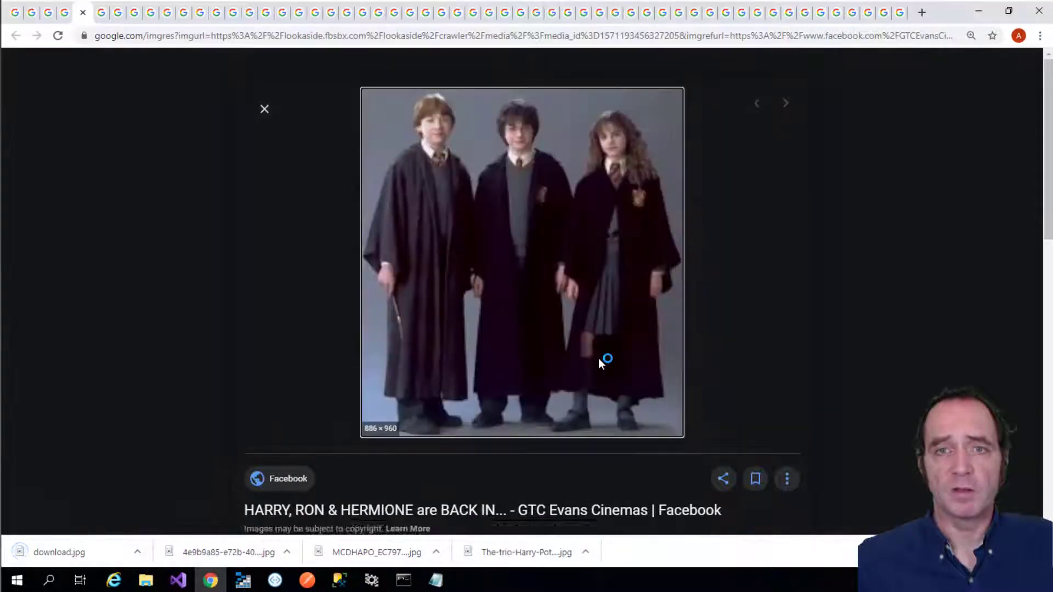
Step: Save the Pinterest image and the picture in the browser tab after it to the Hogwarts folder
key(ctrl+Tab)
right_click(505, 290)
click(589, 414)
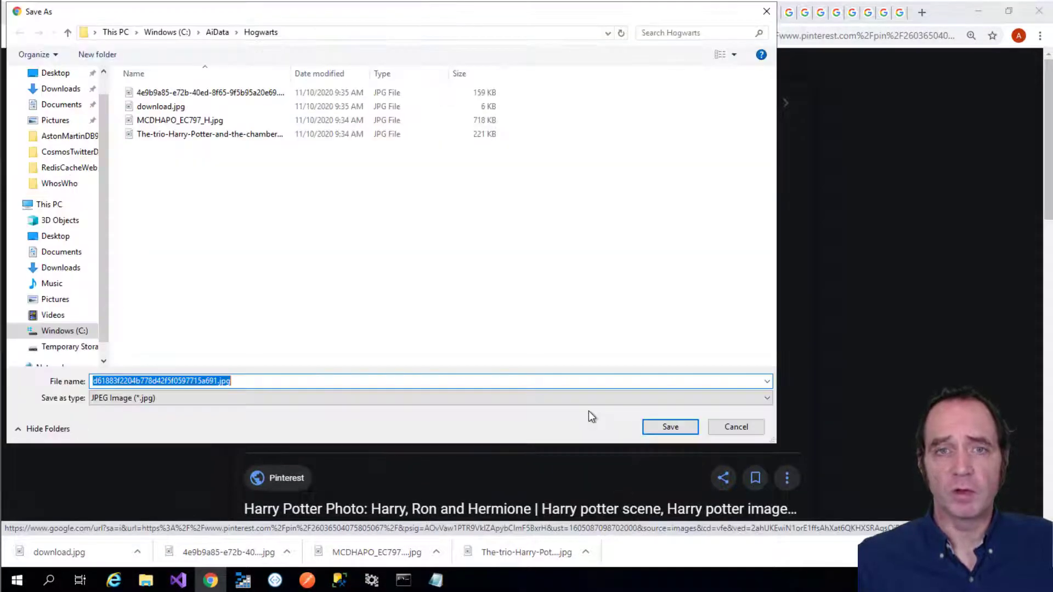
key(Return)
key(ctrl+Tab)
right_click(538, 245)
click(618, 364)
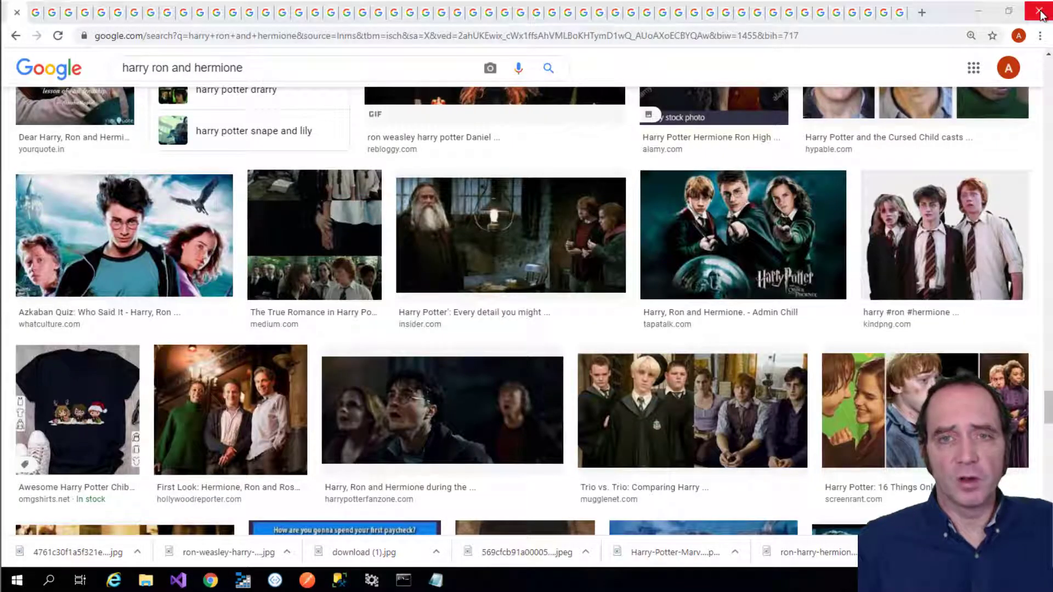
Step: Close the browser and open the Hogwarts folder in a maximized File Explorer window to look over the saved images
click(1040, 12)
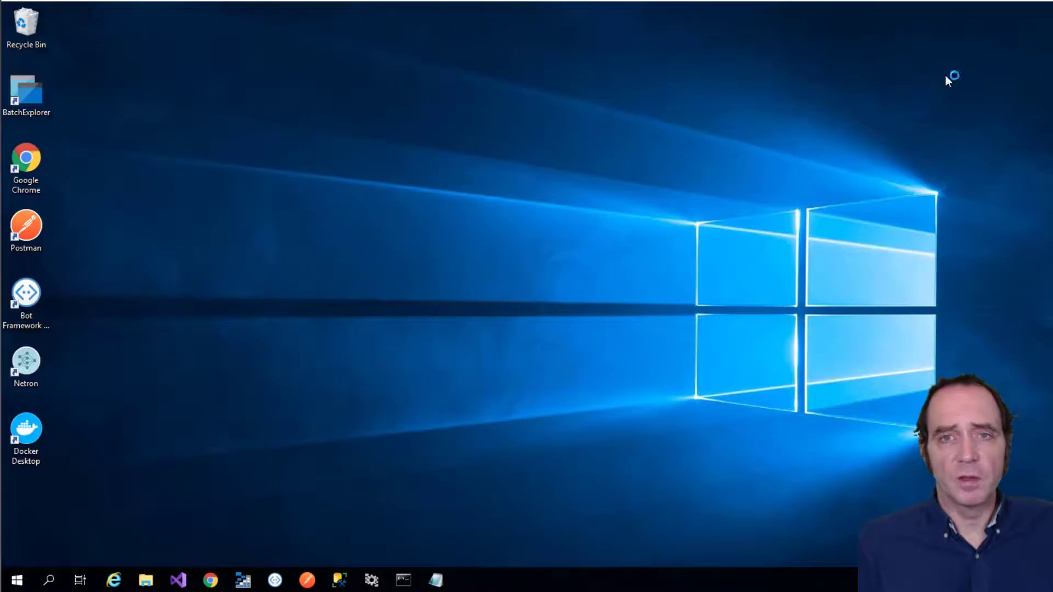
click(146, 581)
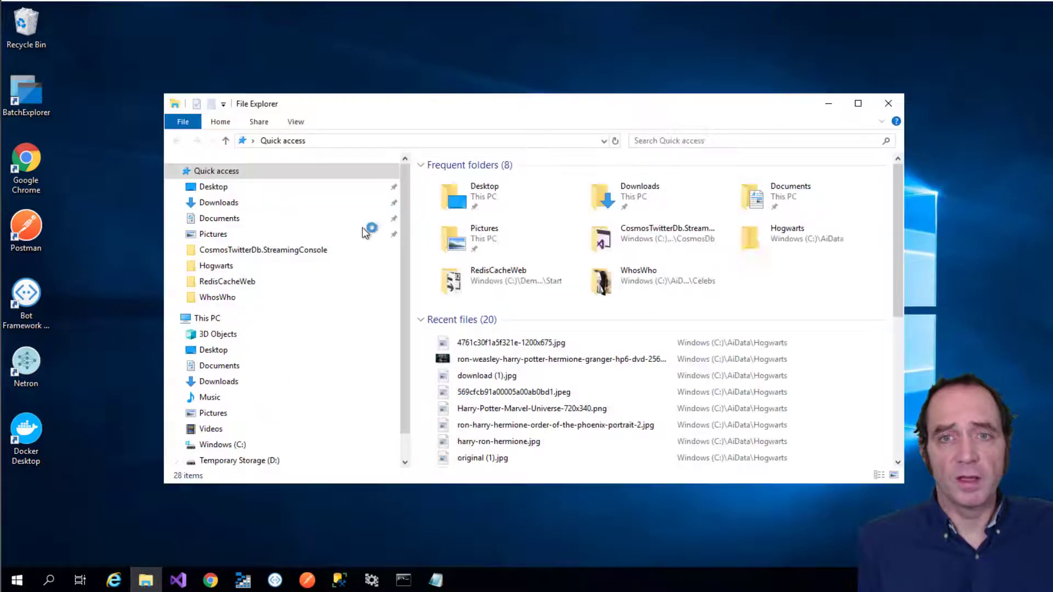
click(223, 268)
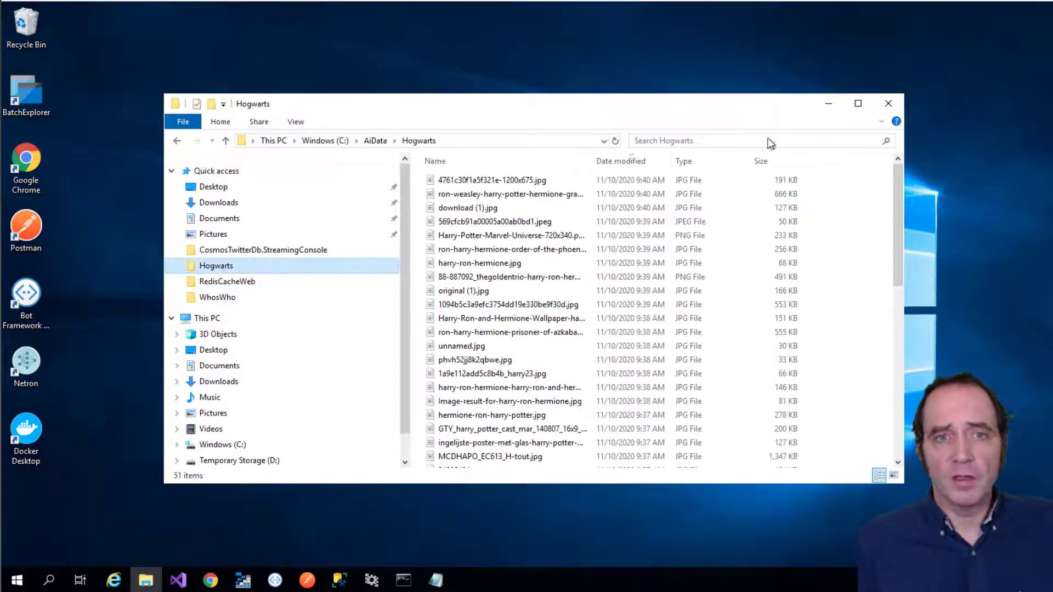
click(858, 103)
scroll(792, 186, down, 5)
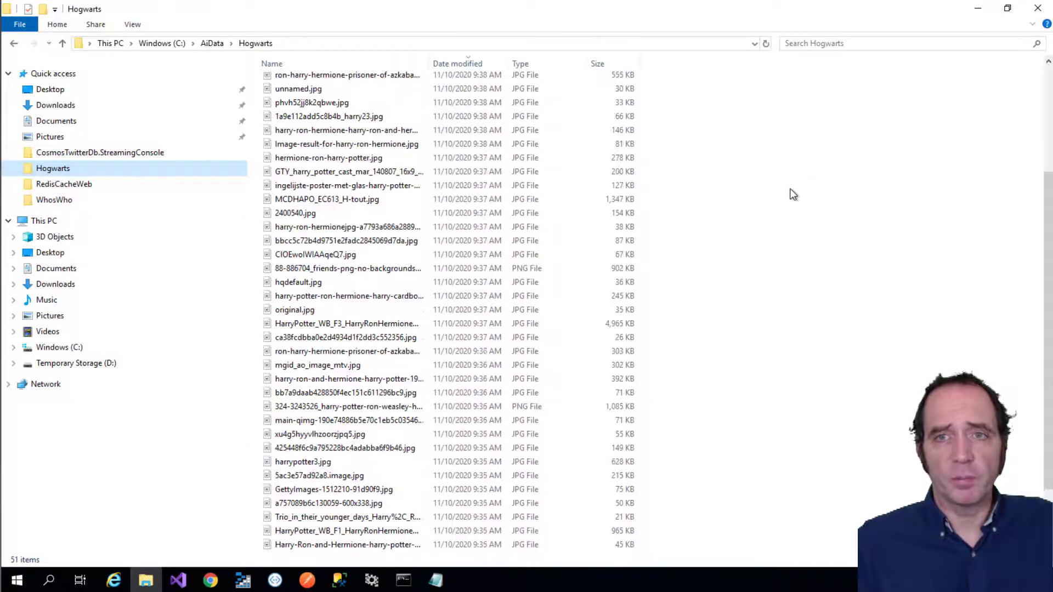
scroll(789, 189, up, 5)
Step: Add the Width detail column to the Hogwarts file list and sort the images by width, narrowest first
right_click(680, 61)
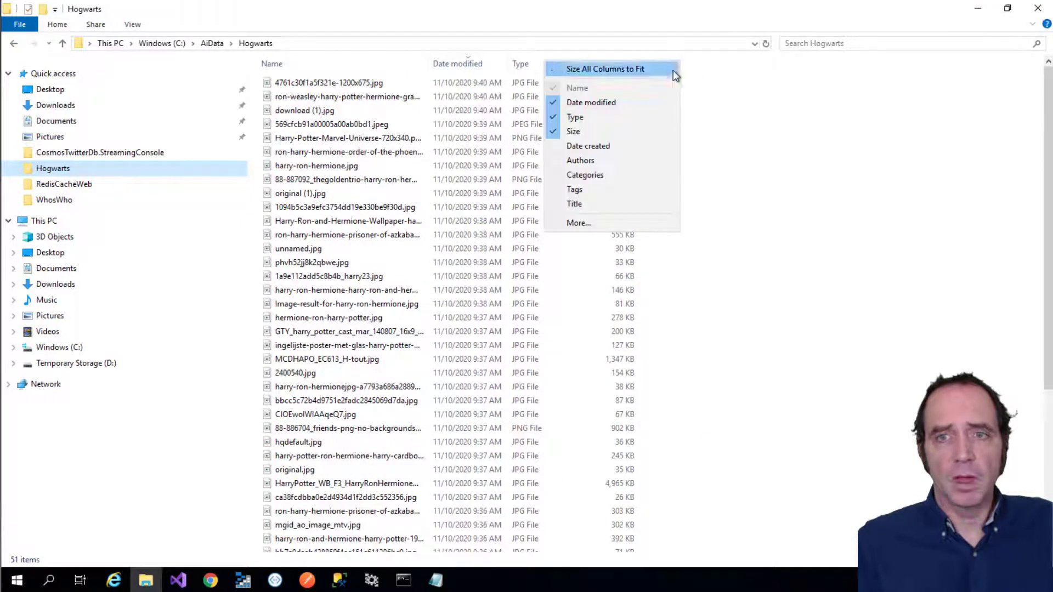
click(657, 222)
key(w)
click(431, 326)
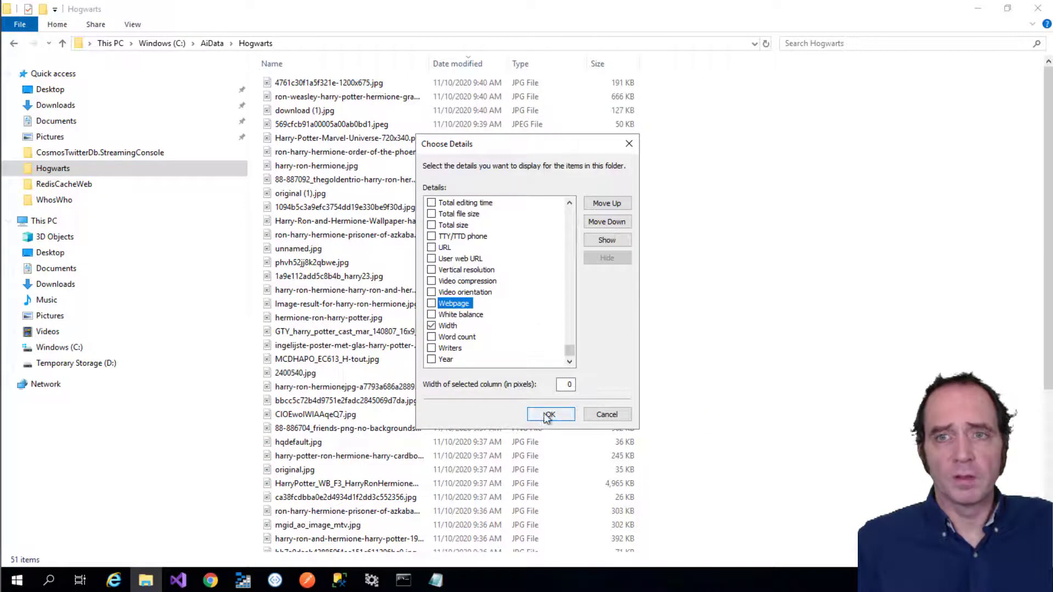
click(550, 414)
click(691, 64)
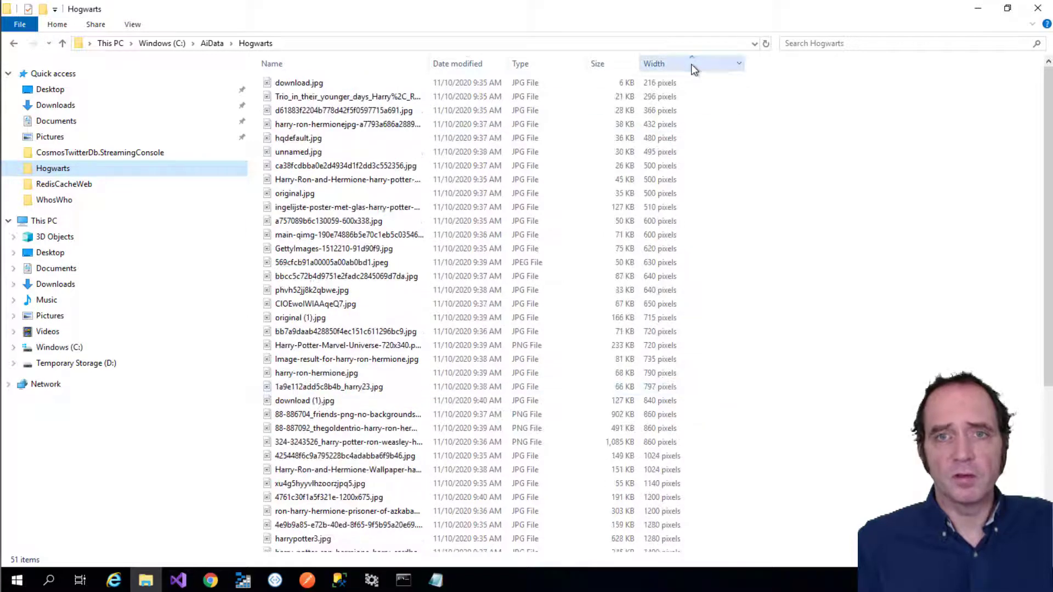
Step: Check download.jpg in Paint, close it, and permanently delete the three narrowest images from the Hogwarts folder
double_click(339, 85)
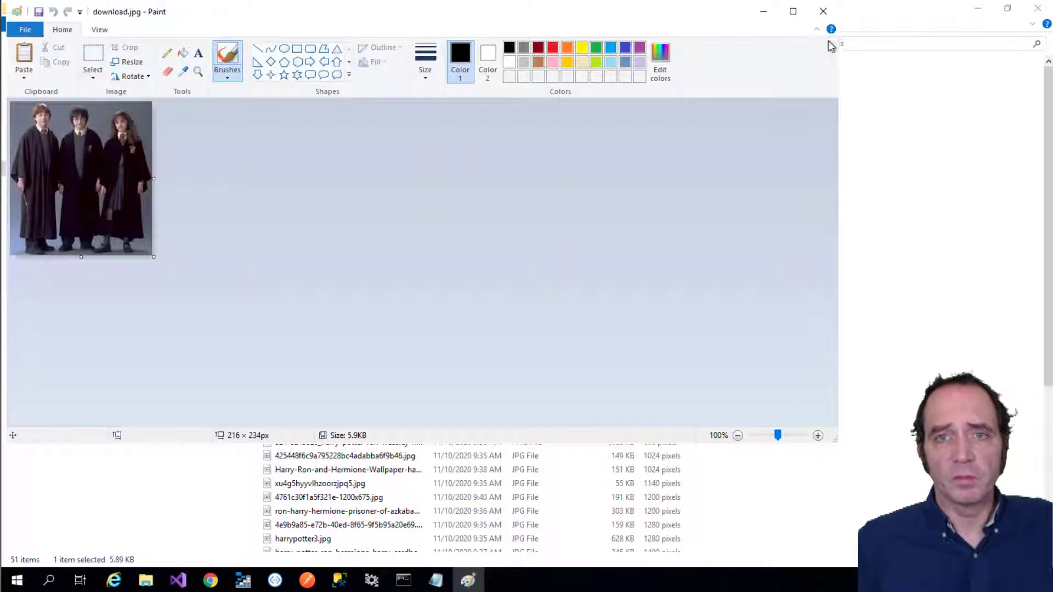
click(823, 11)
drag(663, 89, 667, 110)
key(shift+Delete)
click(579, 301)
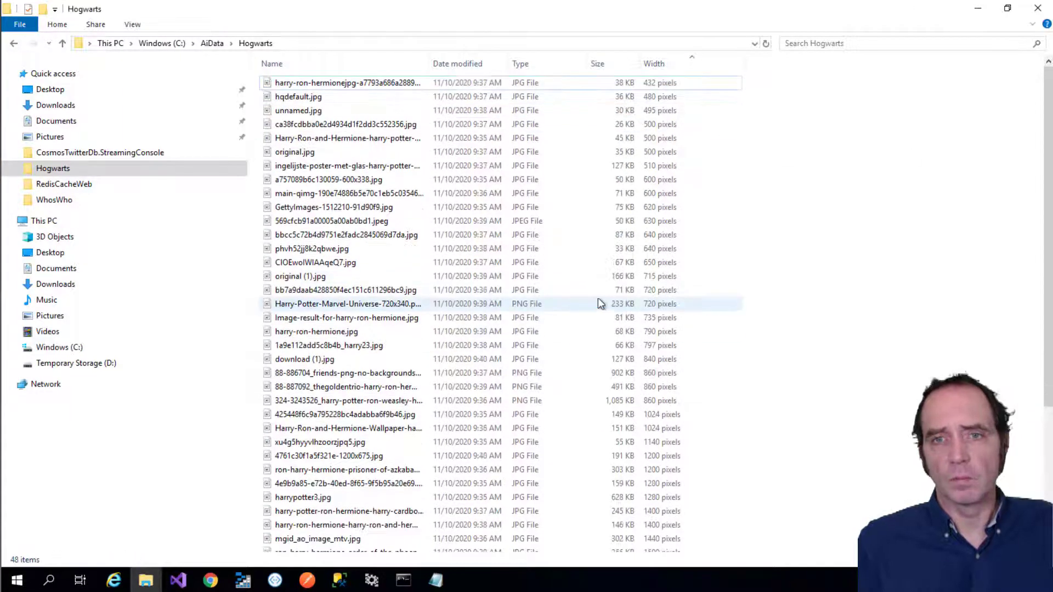
Step: Display the Hogwarts images as extra large icons and look through the pictures for unsuitable ones
right_click(808, 124)
mouse_move(749, 133)
click(842, 134)
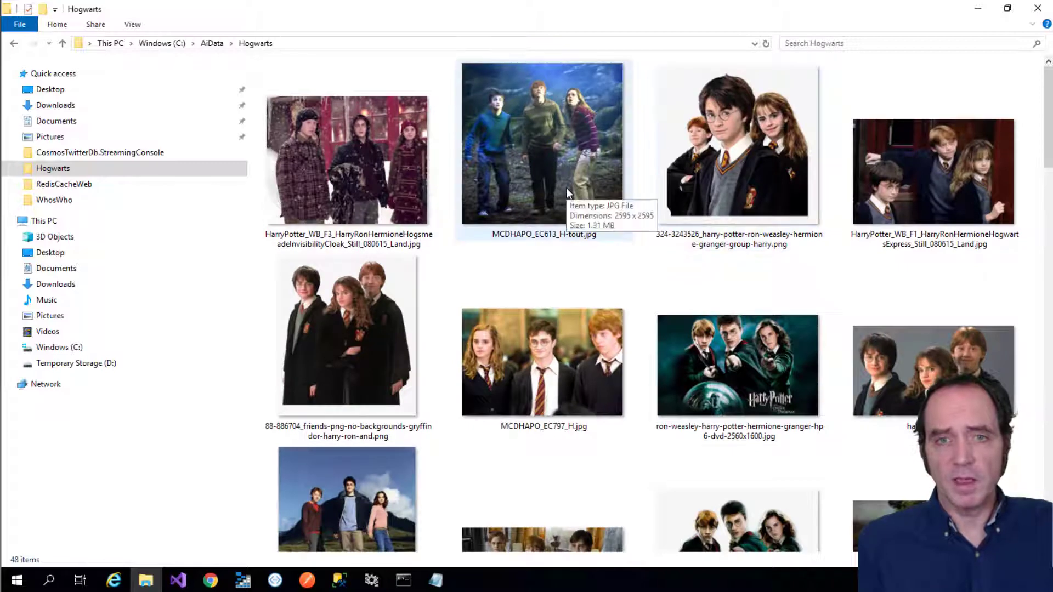
scroll(565, 187, down, 5)
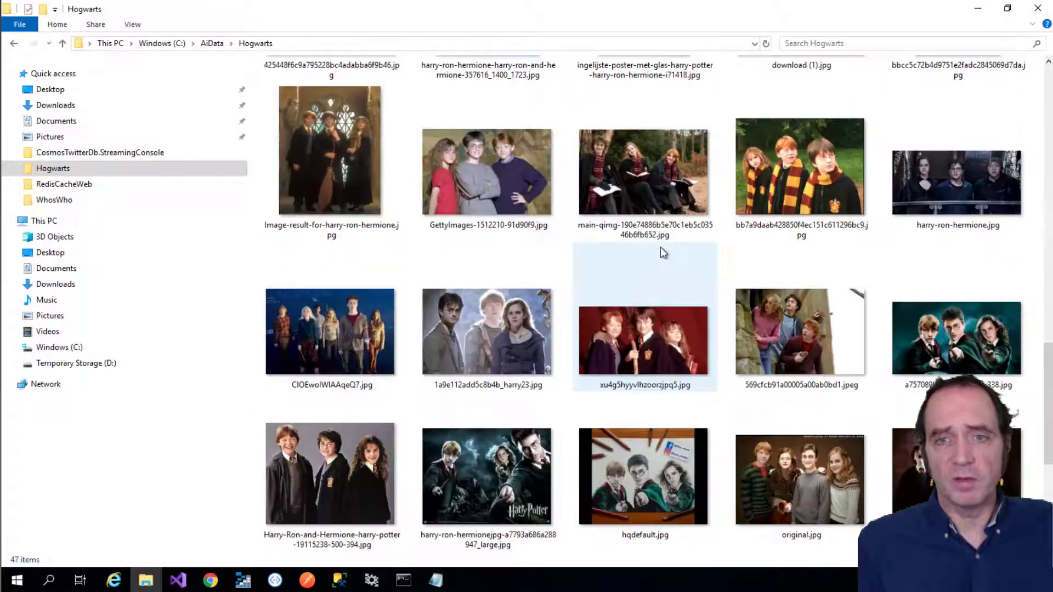
scroll(661, 251, down, 3)
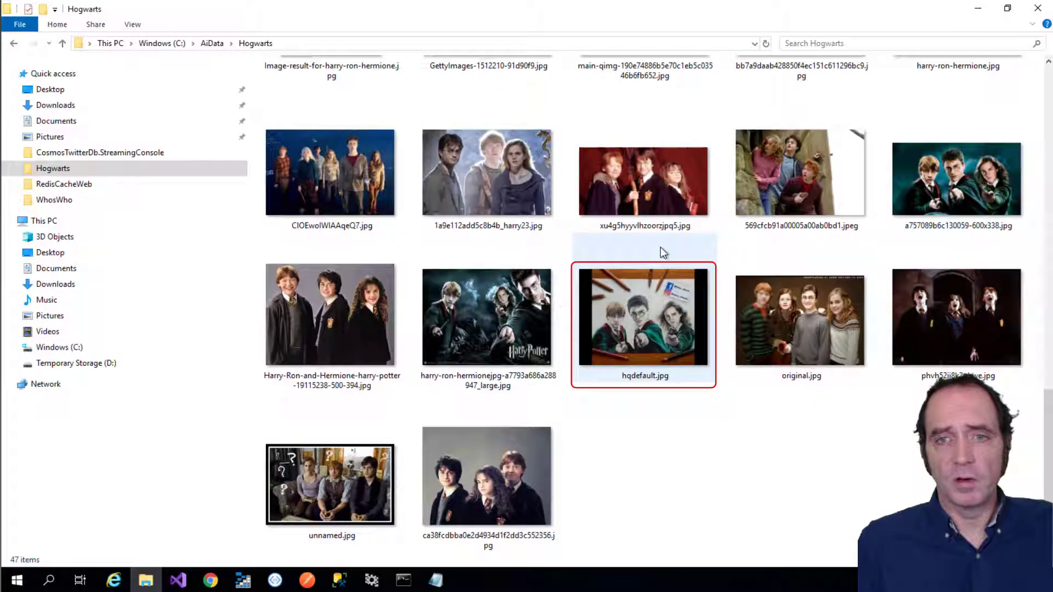
Step: Delete unnamed.jpg, the picture with the question marks, and switch the folder back to the details view
click(316, 494)
key(Delete)
right_click(723, 328)
mouse_move(723, 328)
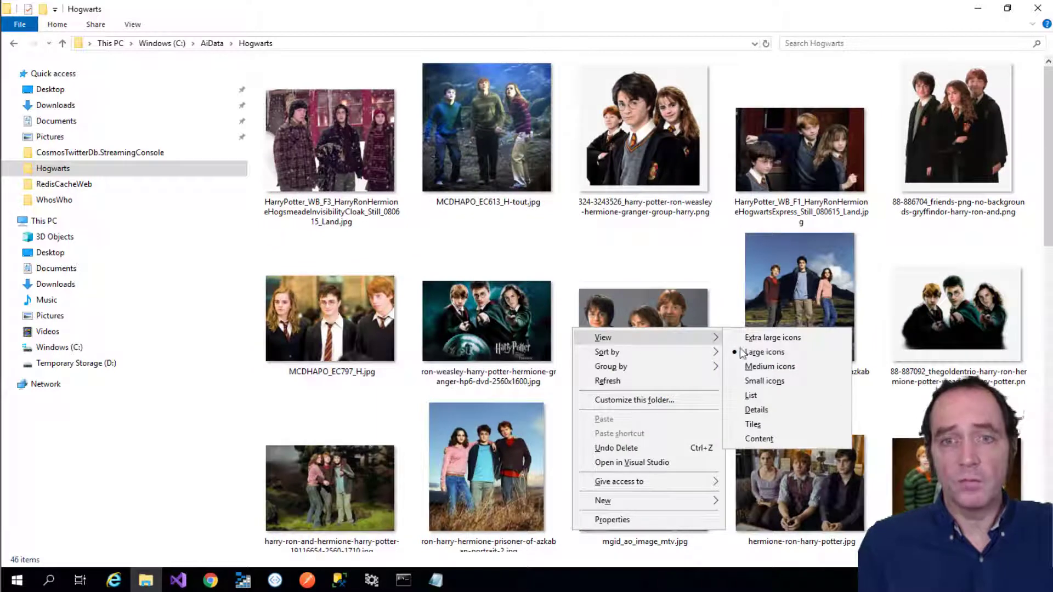
click(766, 406)
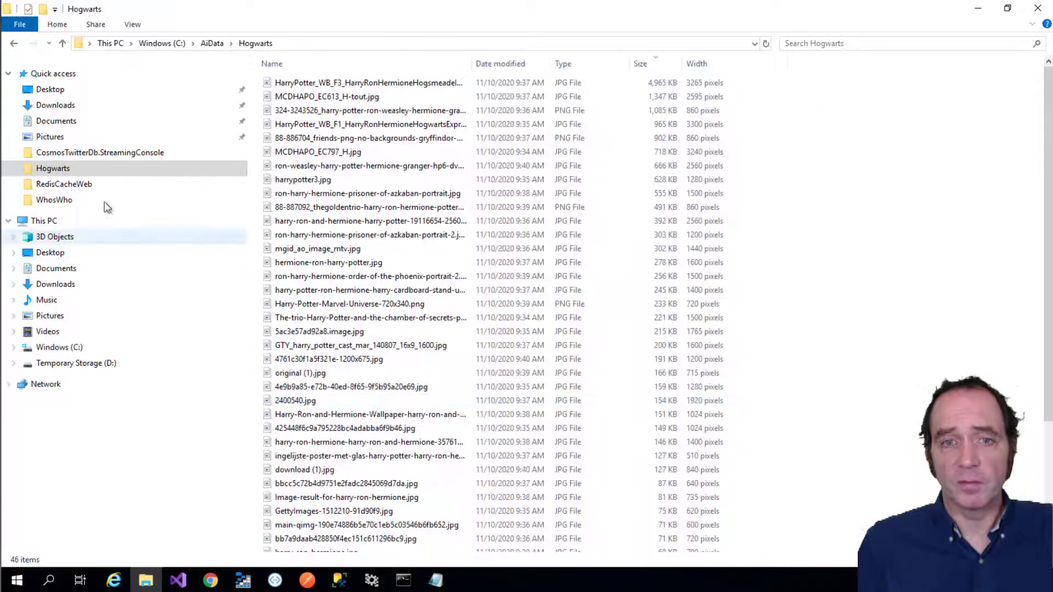
Step: Create a new subfolder named Train in the Hogwarts folder
scroll(785, 235, down, 4)
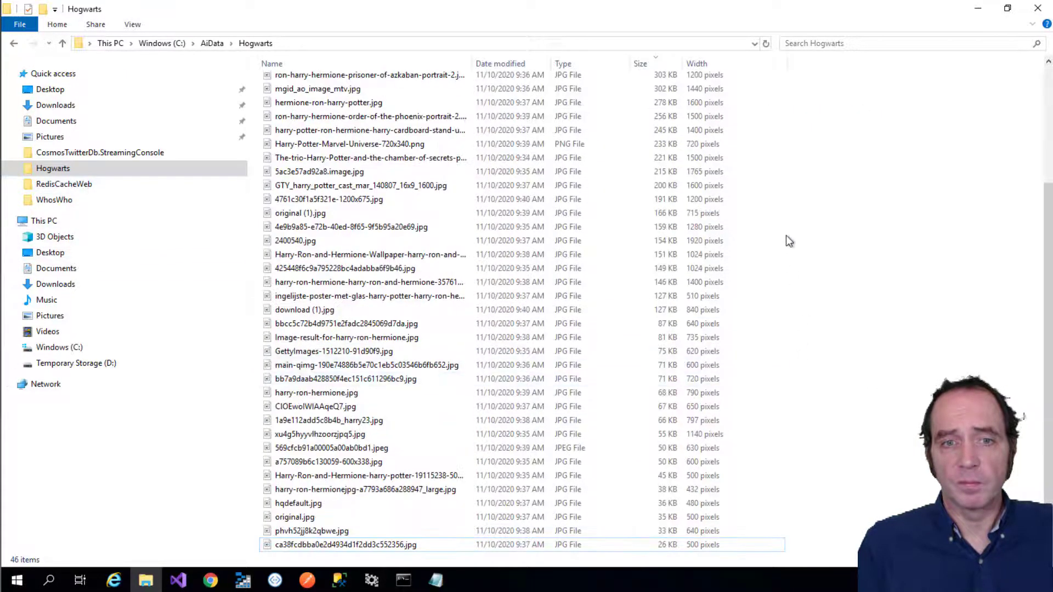
right_click(786, 201)
mouse_move(768, 347)
click(818, 365)
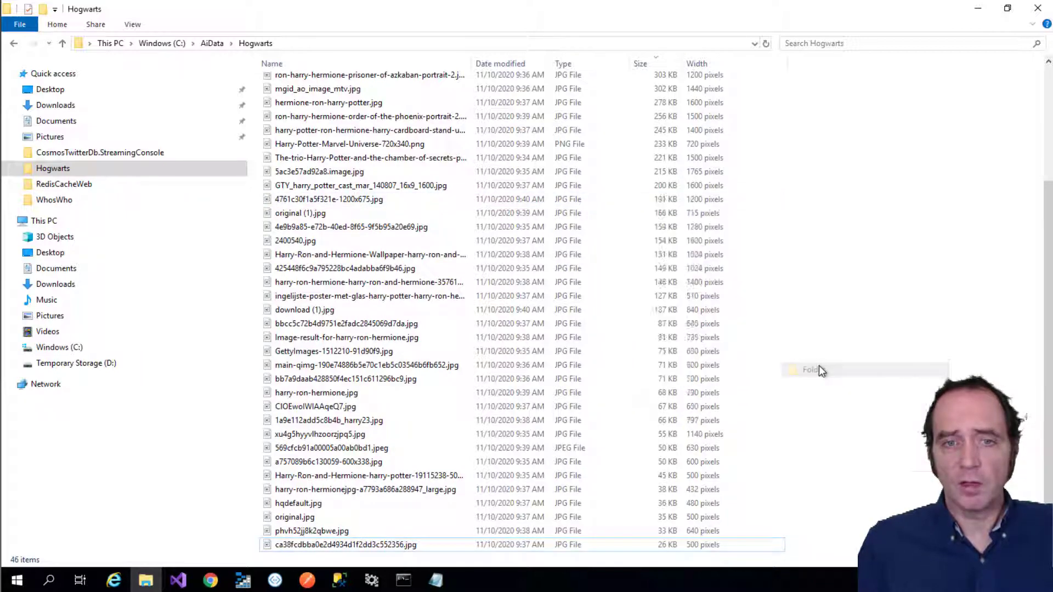
text(Train)
key(Return)
Step: Create a second subfolder named Test in the Hogwarts folder
right_click(803, 247)
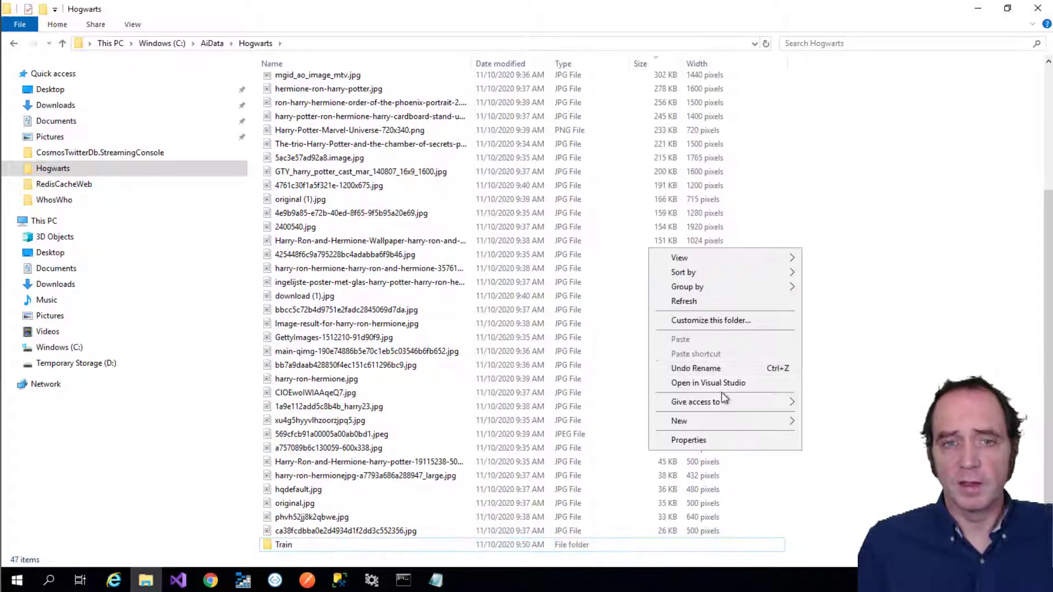
mouse_move(760, 421)
click(830, 423)
text(Test)
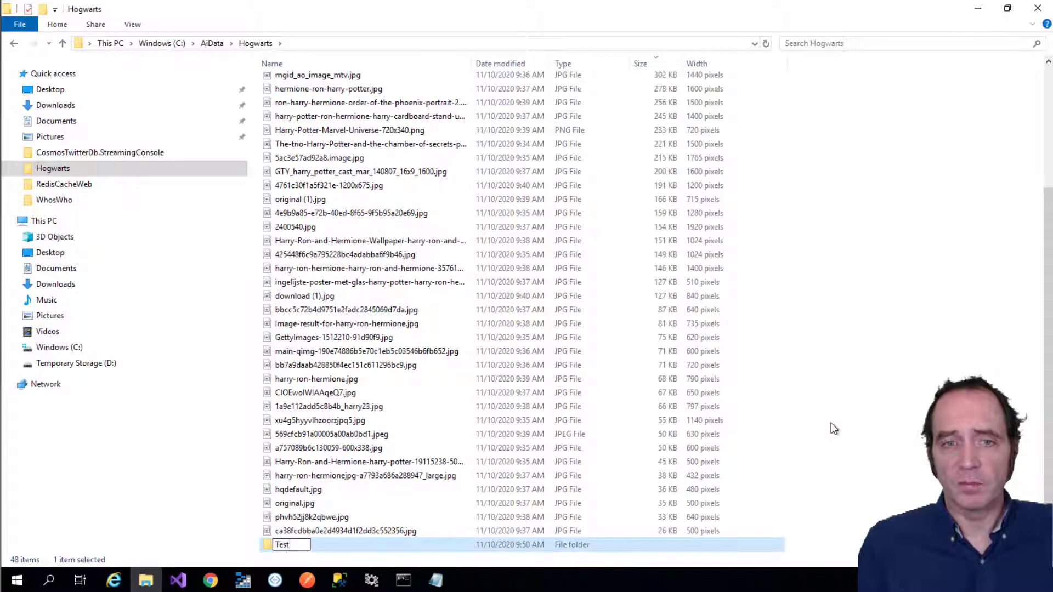
key(Return)
Step: Select 16 images scattered throughout the Hogwarts file list and move them into the Test folder
scroll(382, 171, up, 5)
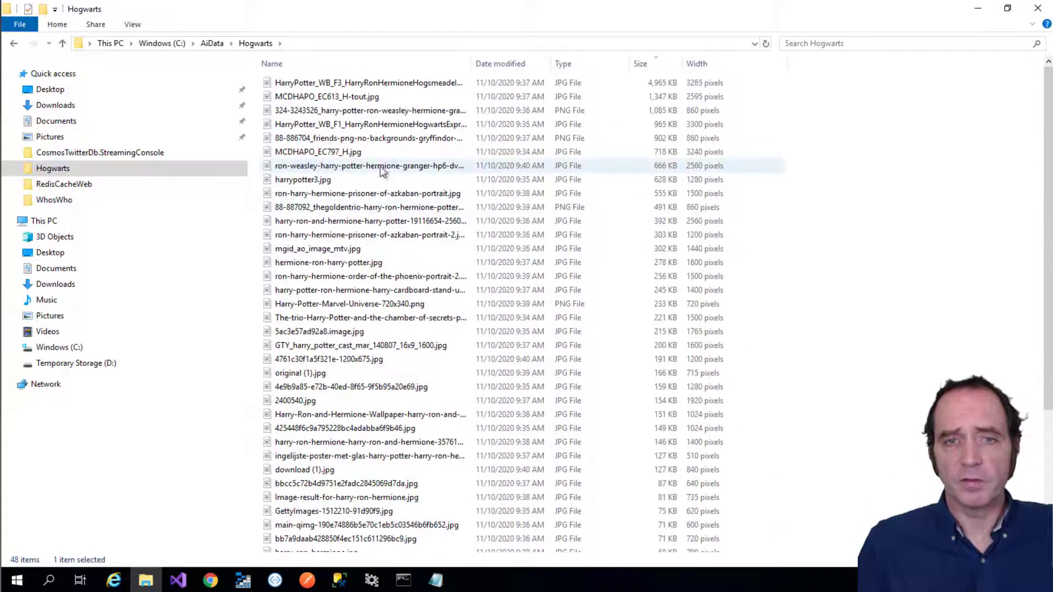
click(357, 124)
ctrl+click(351, 221)
ctrl+click(334, 359)
ctrl+click(340, 510)
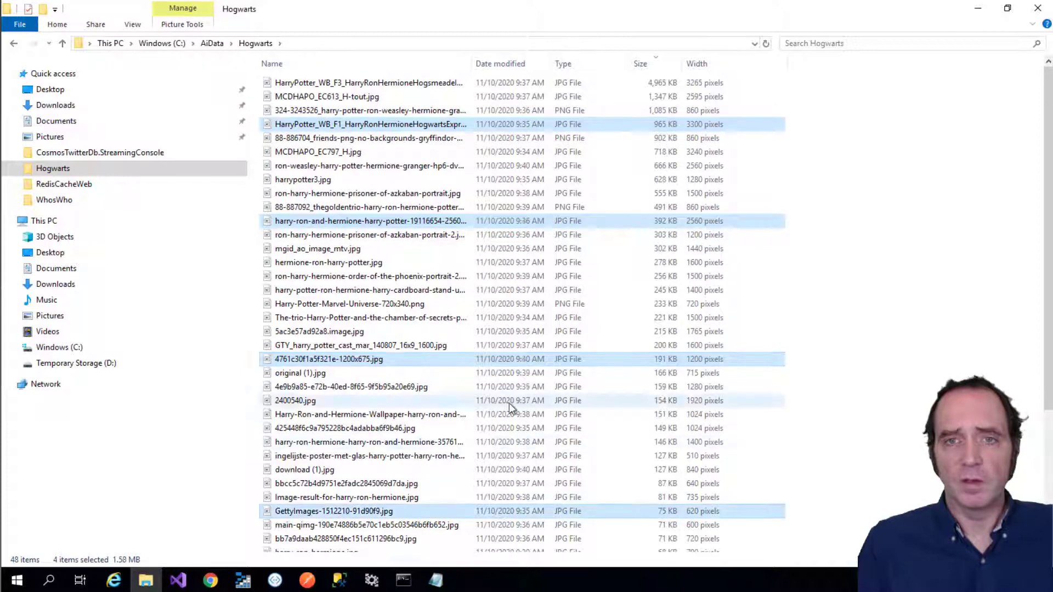
scroll(510, 409, down, 1)
ctrl+click(395, 516)
ctrl+click(381, 338)
ctrl+click(380, 186)
ctrl+click(382, 88)
scroll(820, 223, down, 2)
ctrl+click(375, 489)
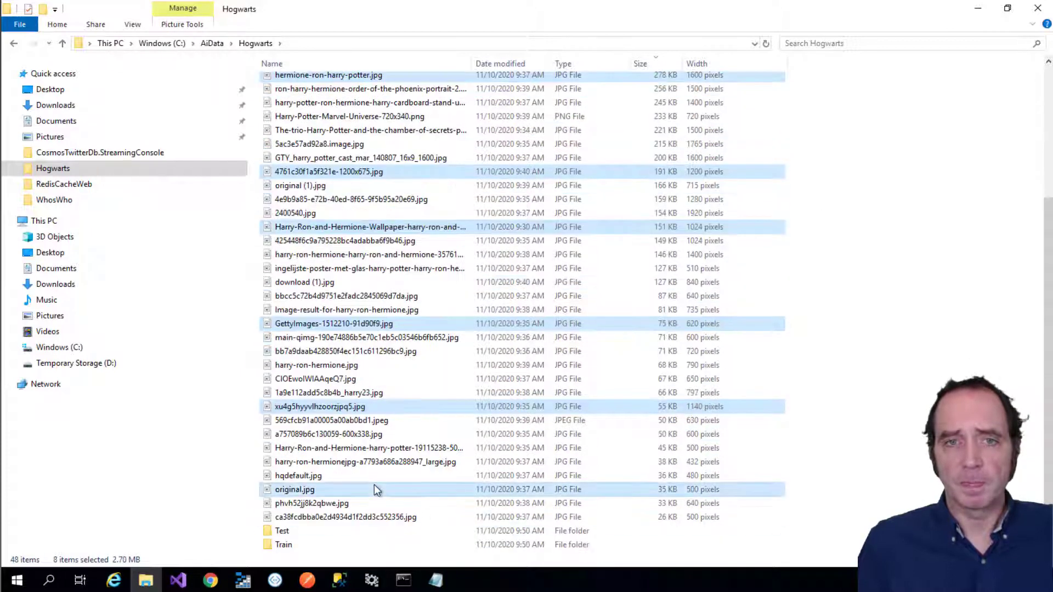
ctrl+click(329, 282)
ctrl+click(362, 130)
ctrl+click(357, 199)
ctrl+click(362, 254)
ctrl+click(329, 365)
ctrl+click(367, 448)
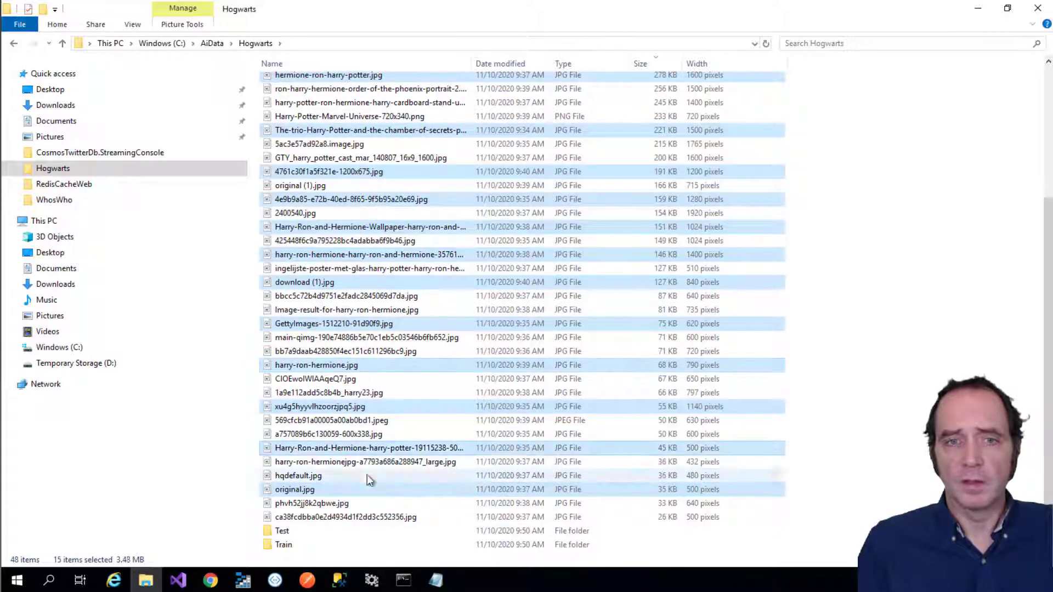
ctrl+click(377, 516)
drag(295, 516, 290, 537)
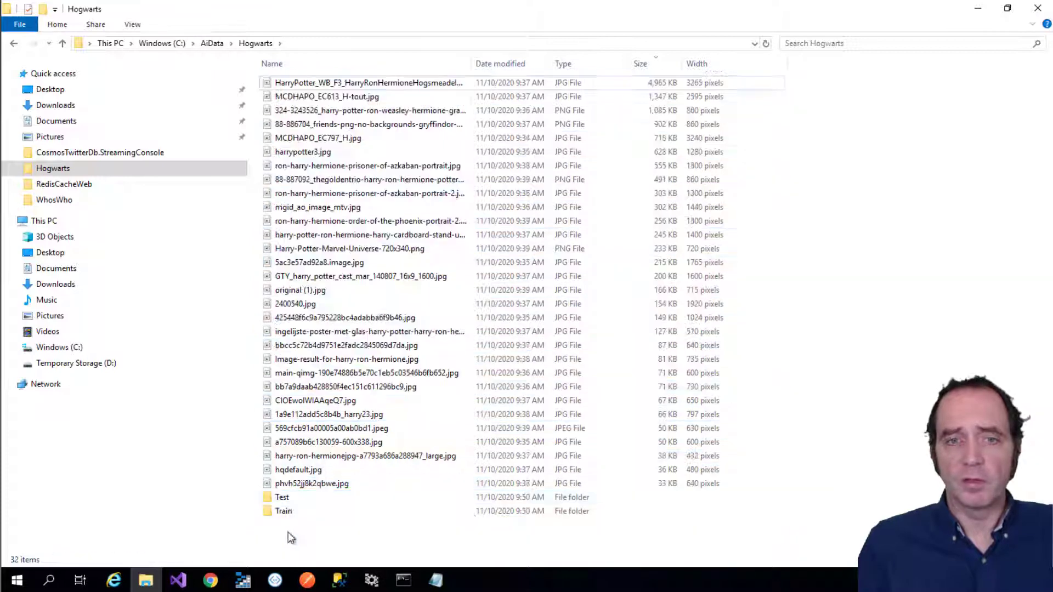
Step: Move all the remaining images in the Hogwarts folder into the Train folder
click(384, 83)
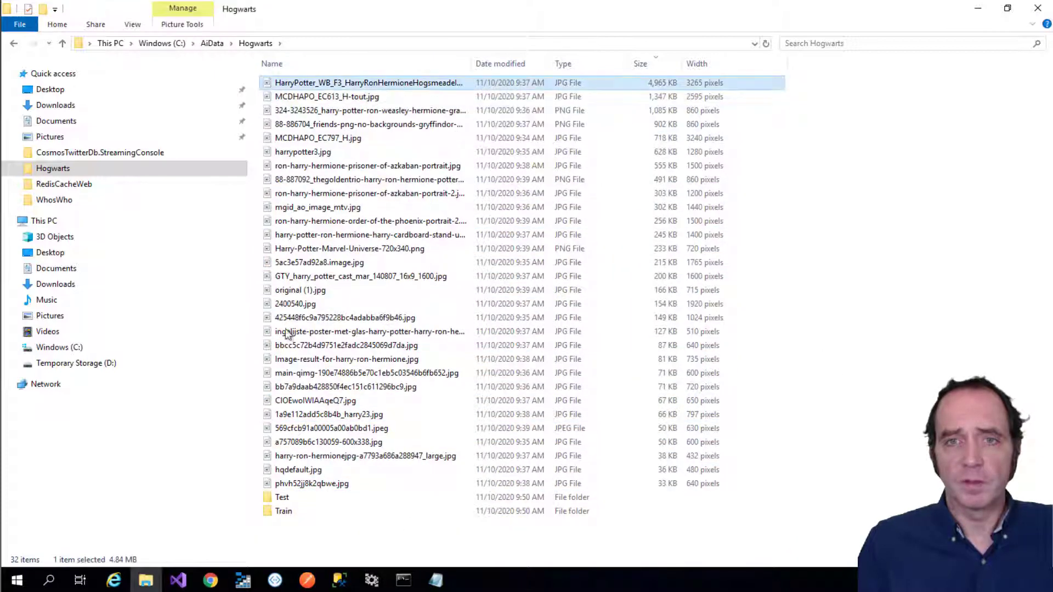
shift+click(311, 484)
drag(295, 487, 301, 514)
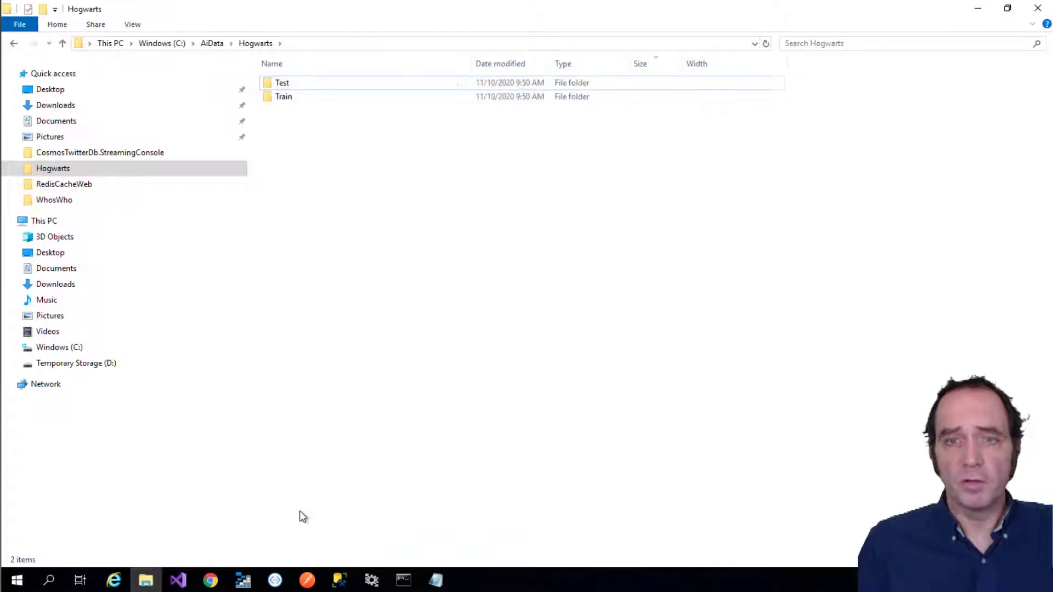
Step: Check the contents of the Test and Train folders, and return to the Hogwarts folder
double_click(274, 83)
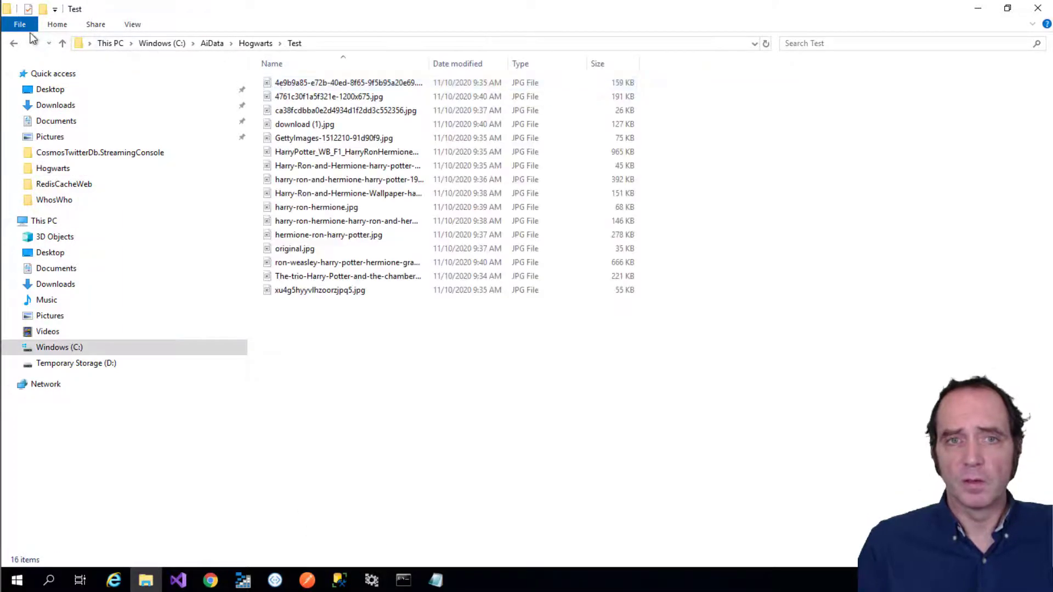
click(14, 43)
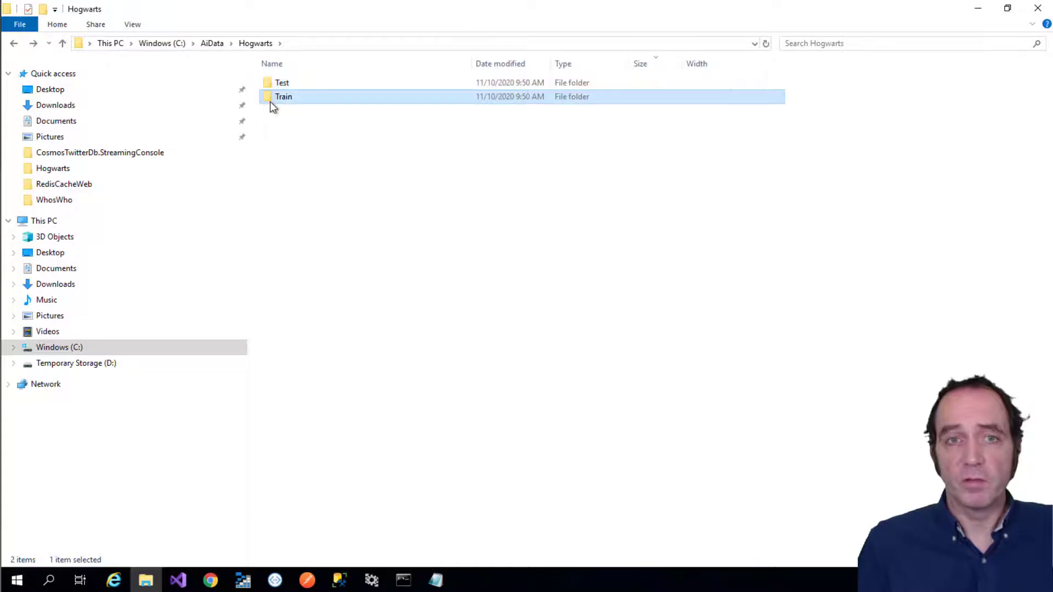
double_click(270, 99)
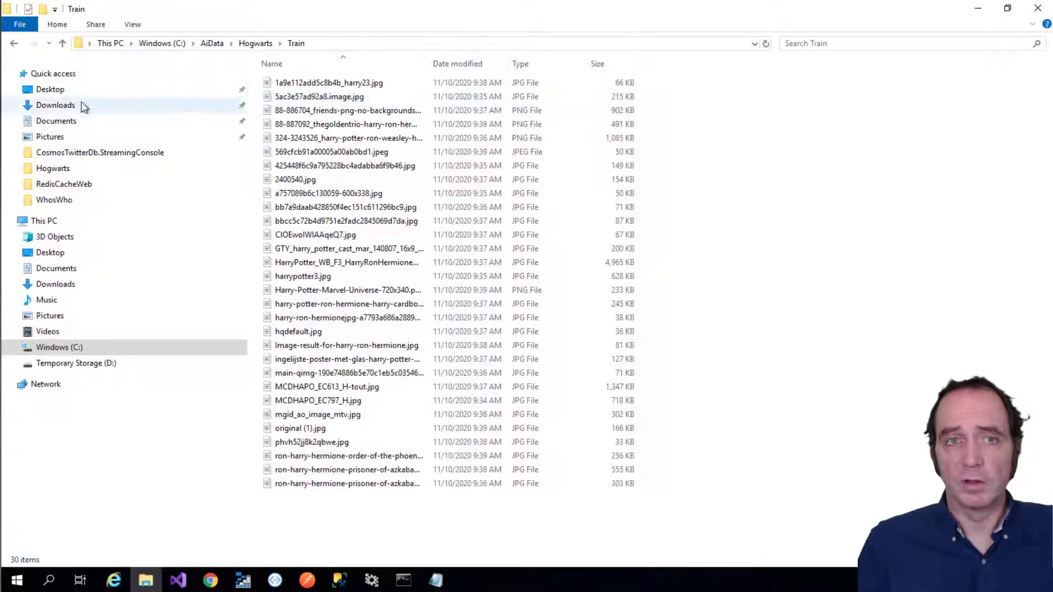
click(14, 43)
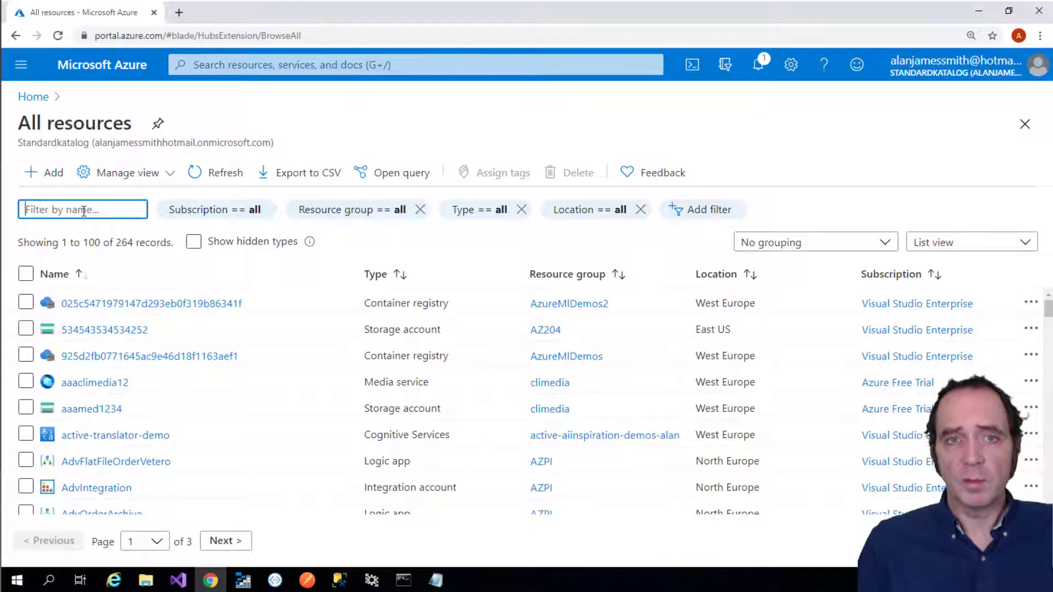
Step: Filter all resources in the Azure portal by "custom" and open the CustomVisionWebcasts resource
text(custom)
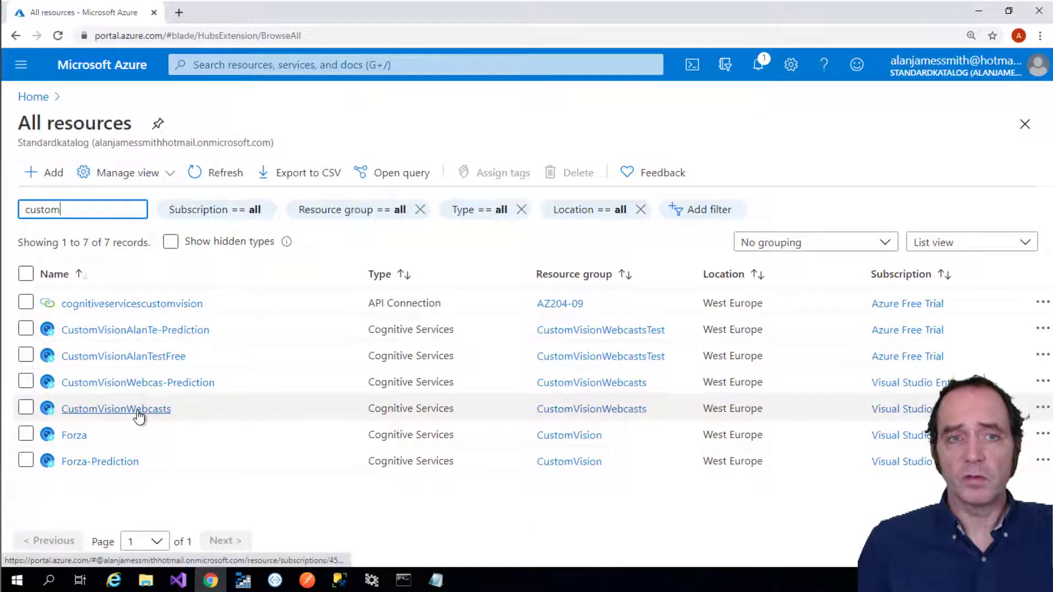
click(138, 415)
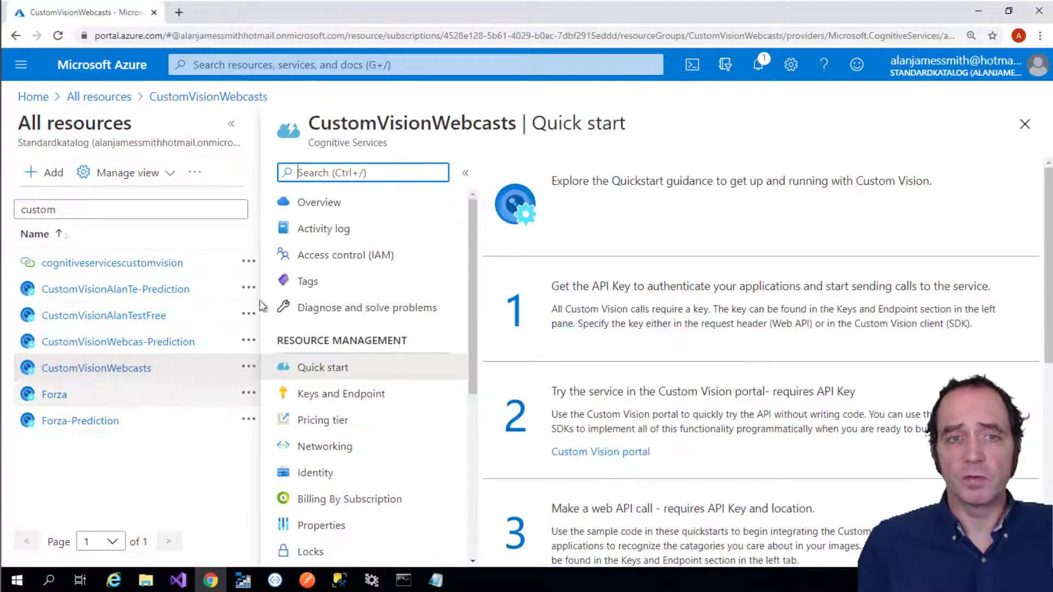
Step: View the CustomVisionWebcasts resource's overview, return to its Quick start guidance and open the Custom Vision portal
click(318, 203)
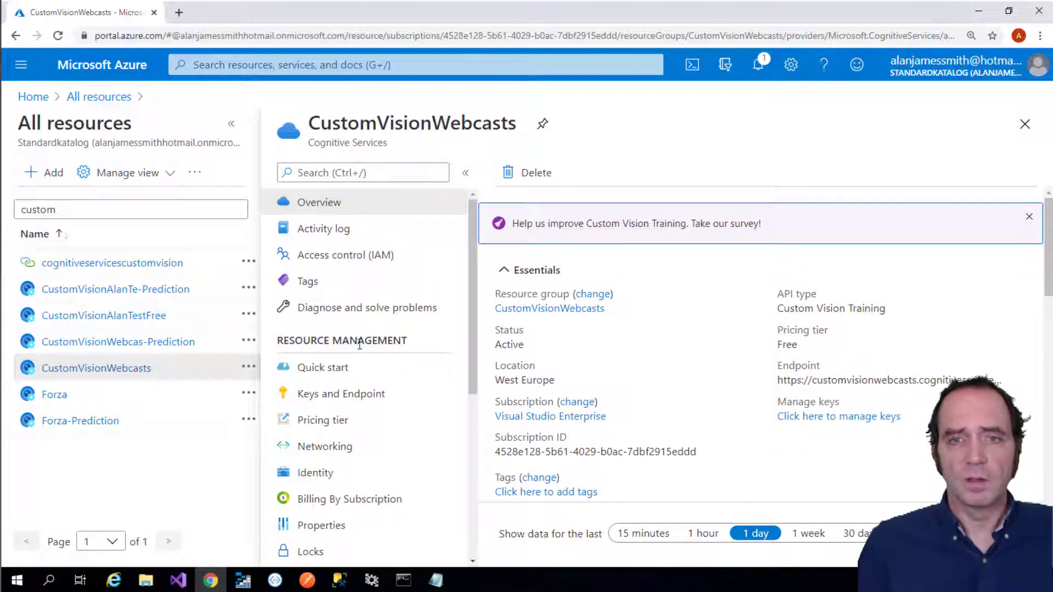
click(345, 368)
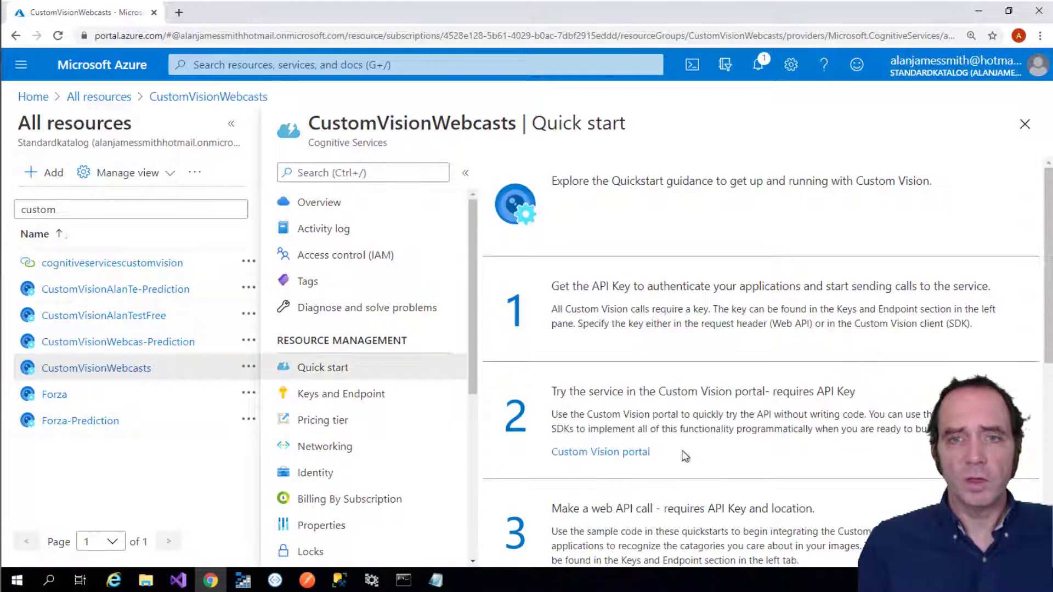
click(614, 452)
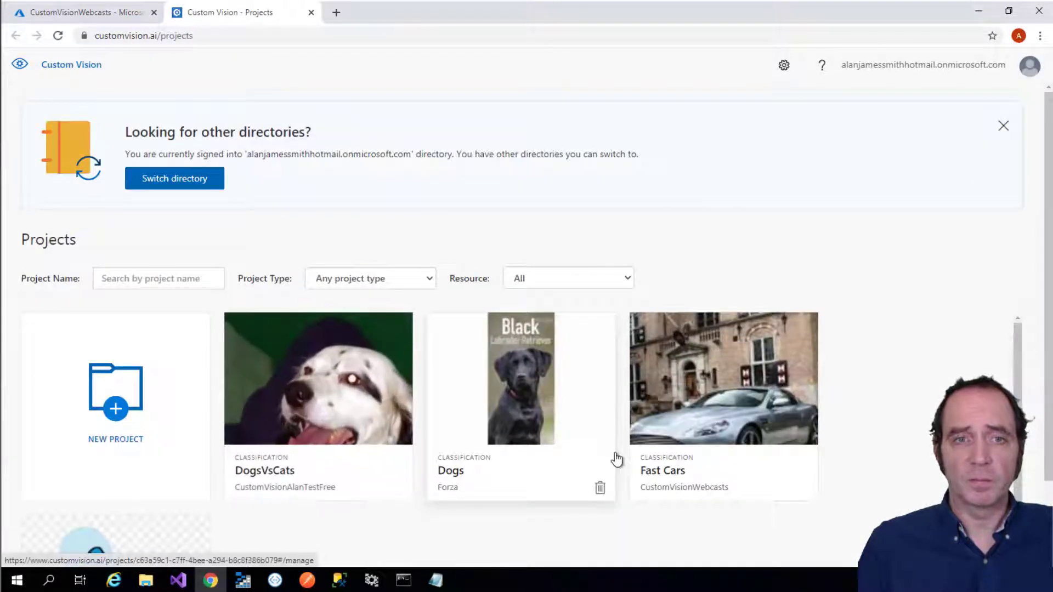
Step: Create a new Object Detection project named HarryRonOrHermione using the CustomVisionWebcasts [F0] resource and the General domain
drag(1048, 364, 1048, 435)
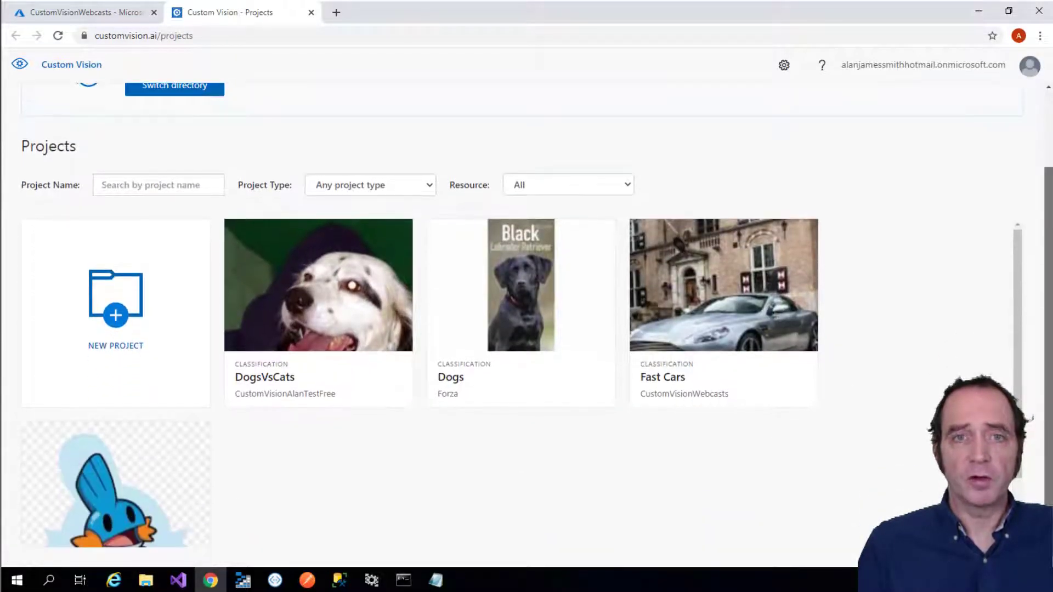
click(118, 318)
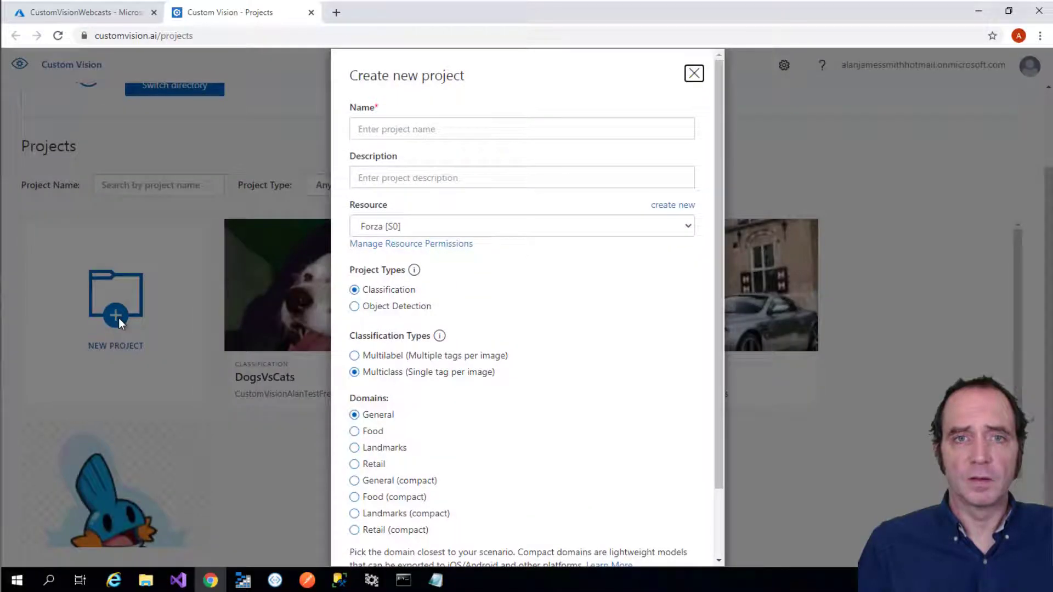
click(375, 133)
text(Harry)
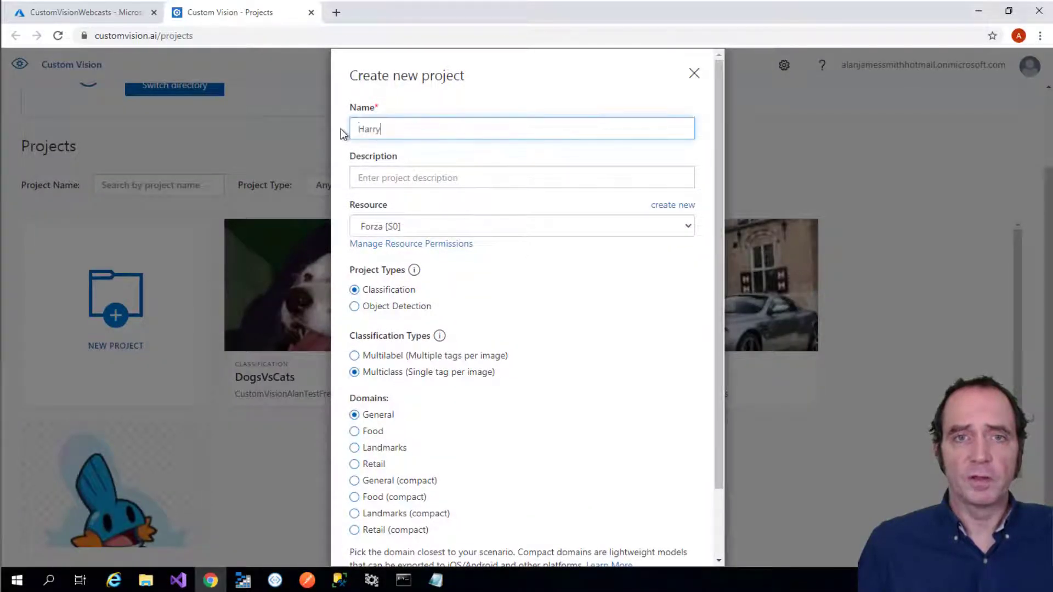
text(RonOrHermione)
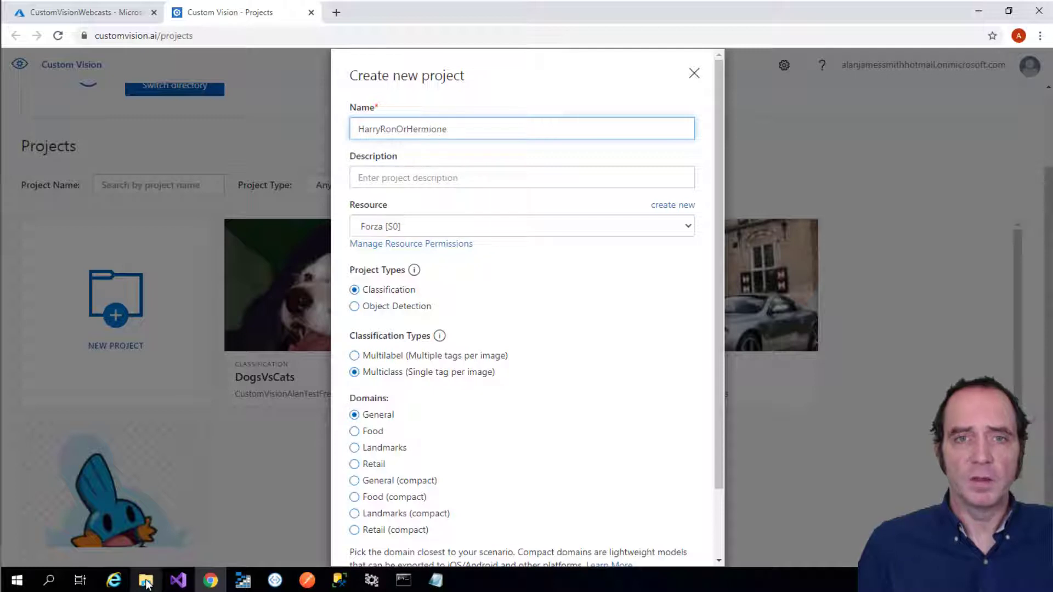
click(686, 235)
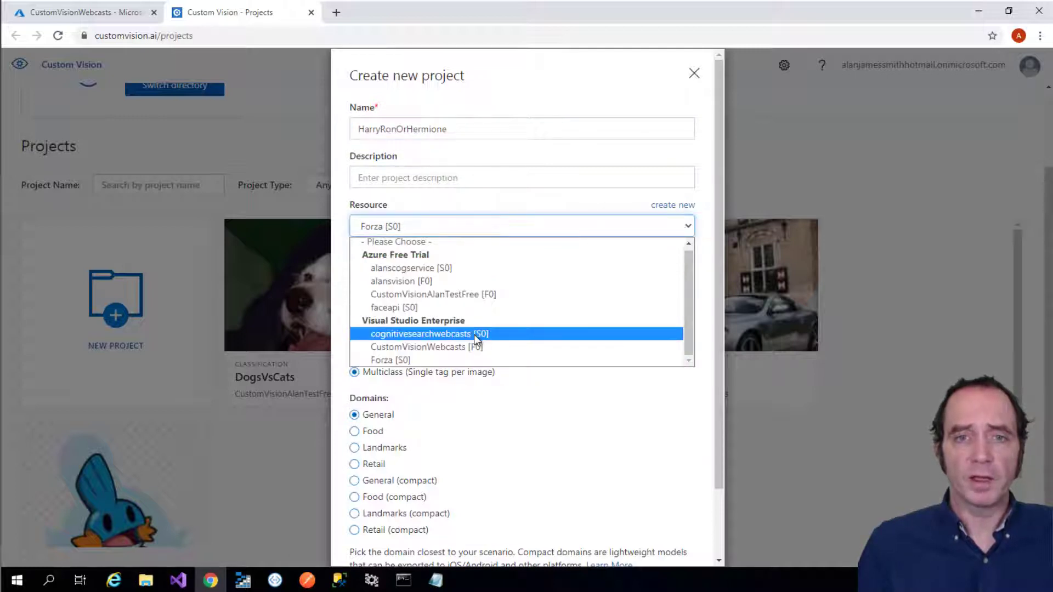
click(458, 346)
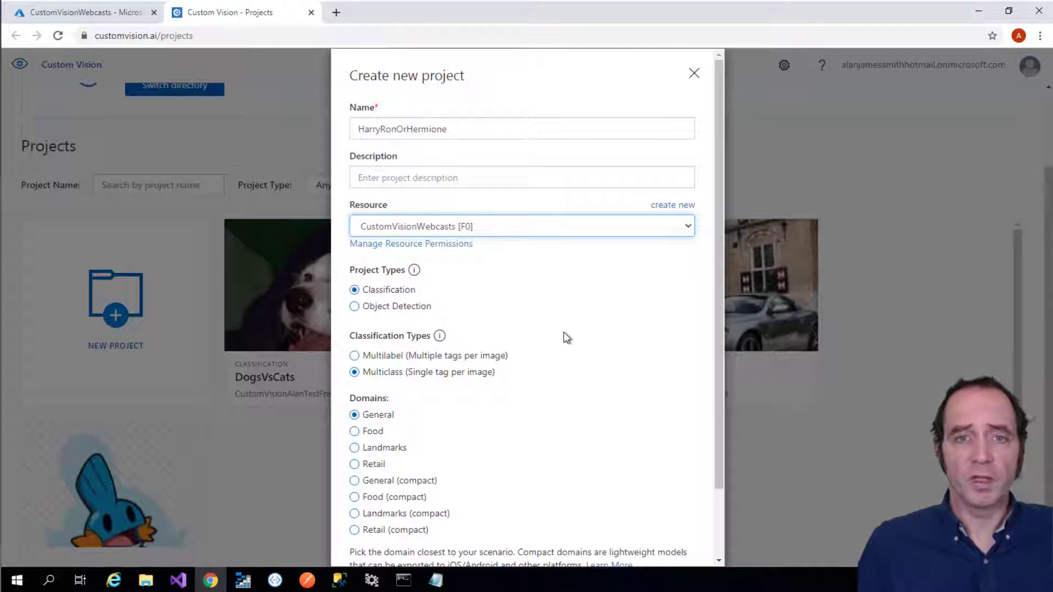
click(383, 308)
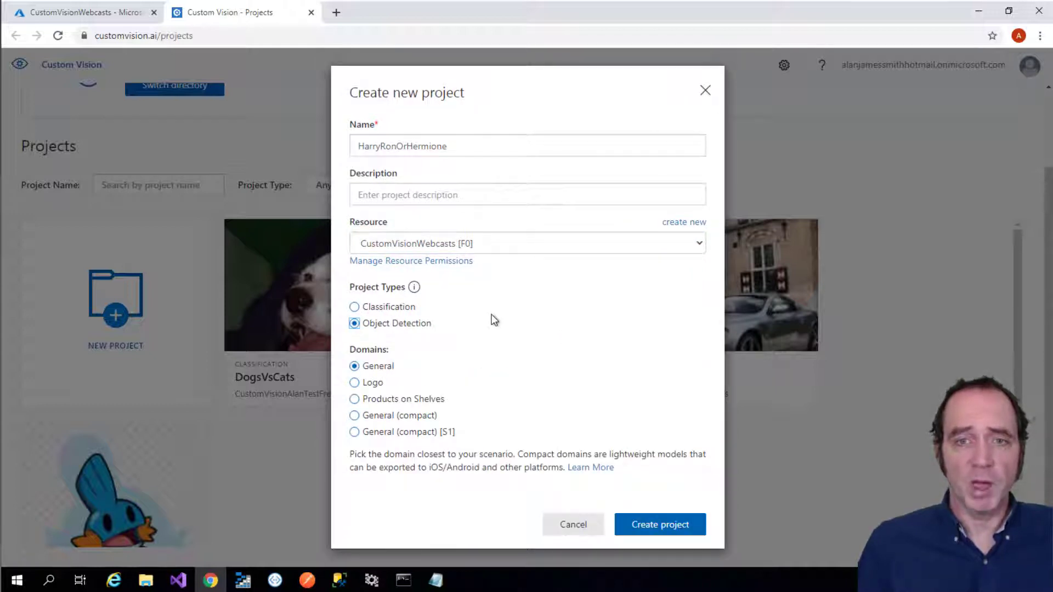
click(680, 525)
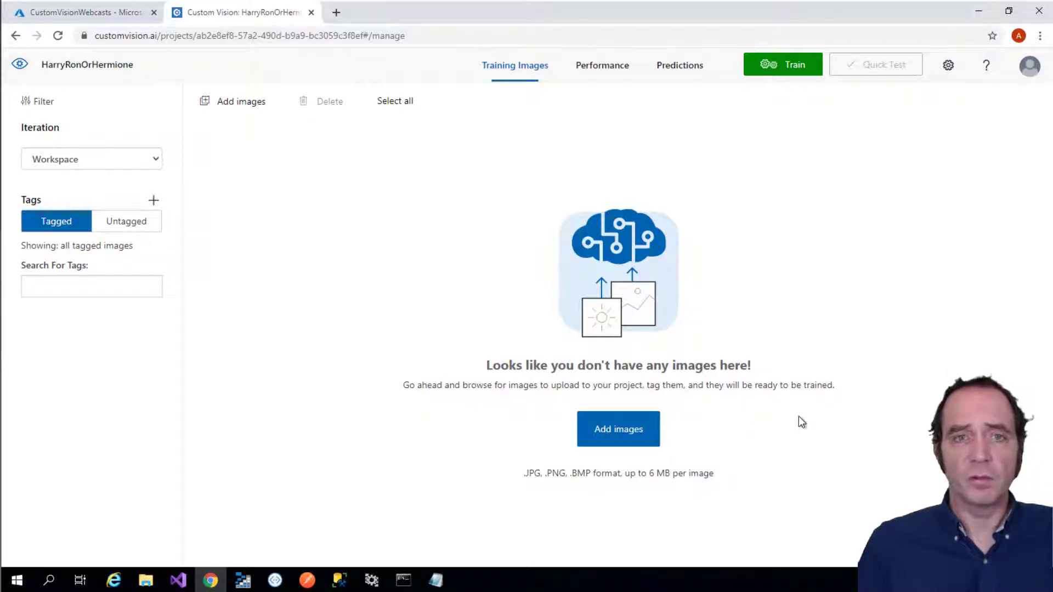
Step: Upload all images from the Hogwarts Train folder to the project as training images
click(639, 436)
click(220, 110)
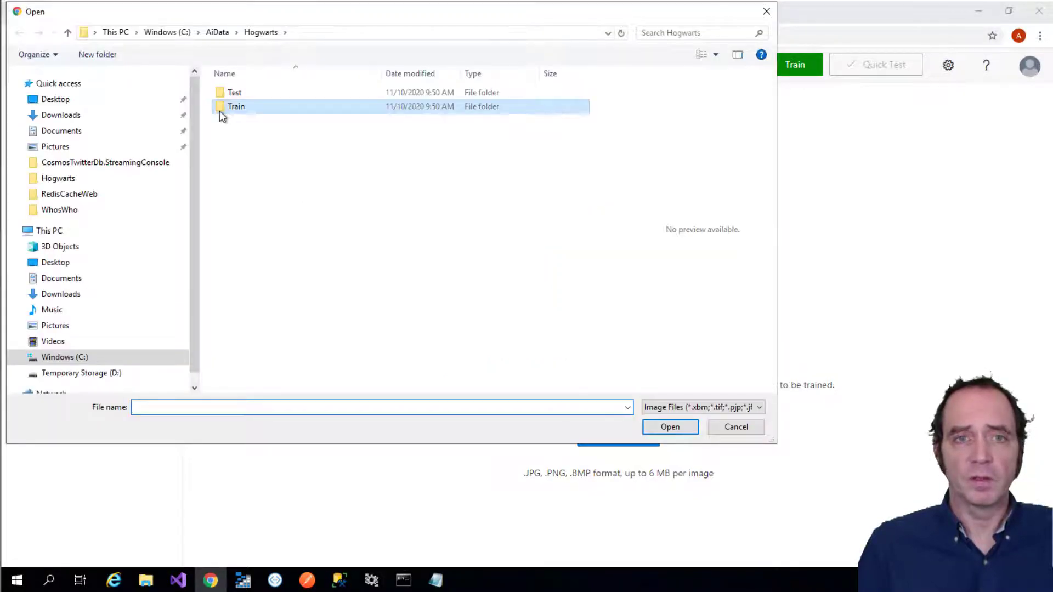
double_click(220, 109)
click(341, 161)
key(ctrl+a)
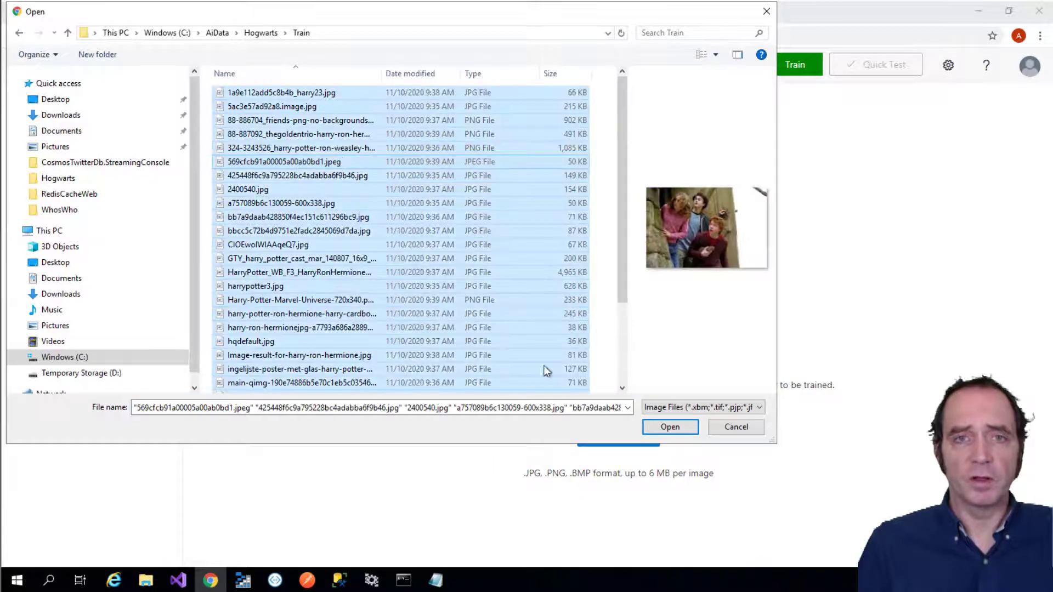
click(650, 427)
click(669, 472)
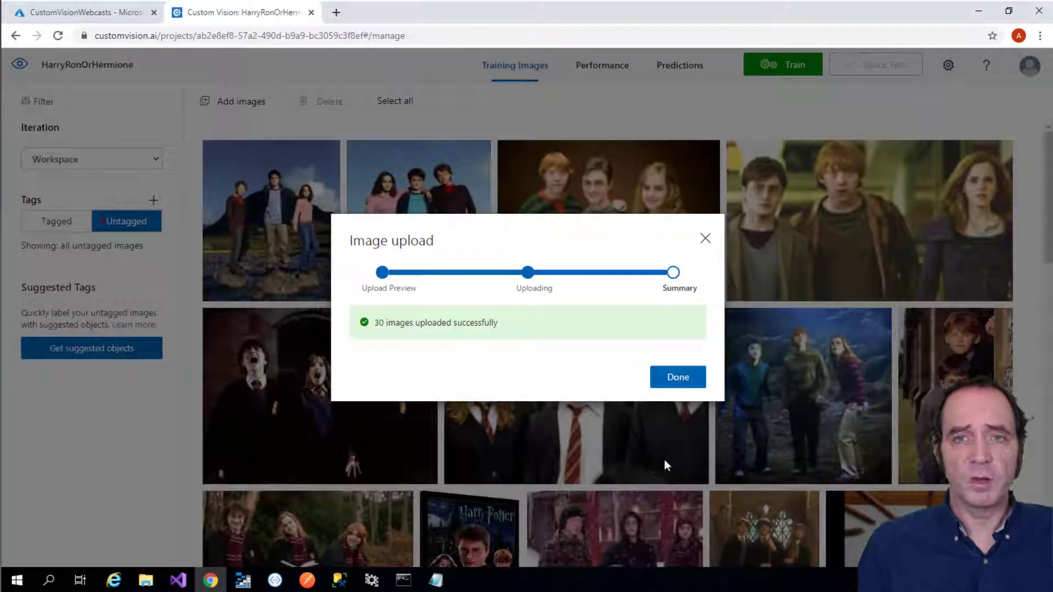
click(675, 382)
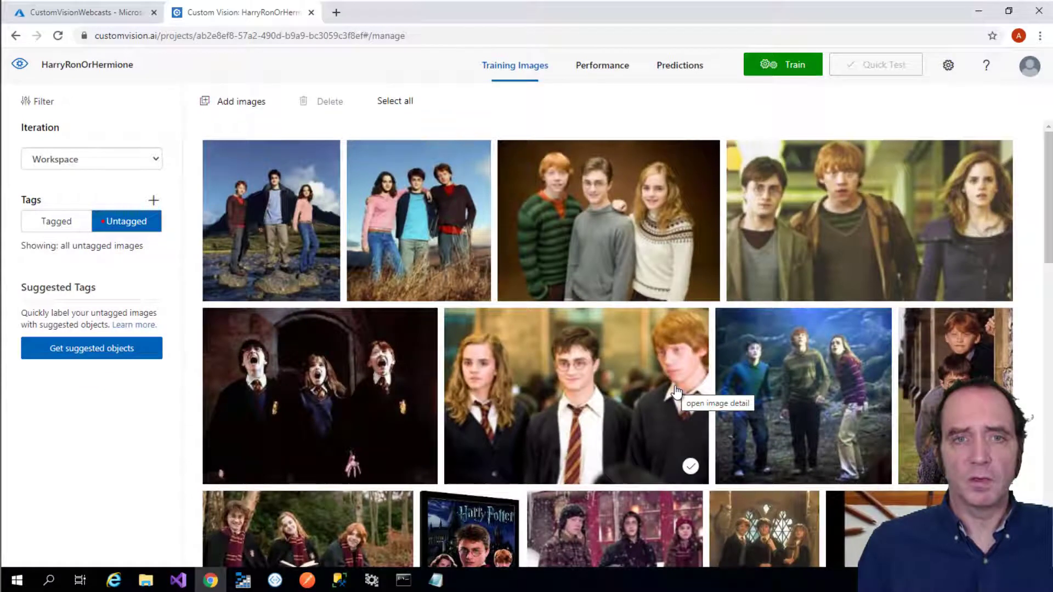
Step: Open the first untagged image, with the three standing on rocks, and tag the middle boy's face region as Harry
click(41, 225)
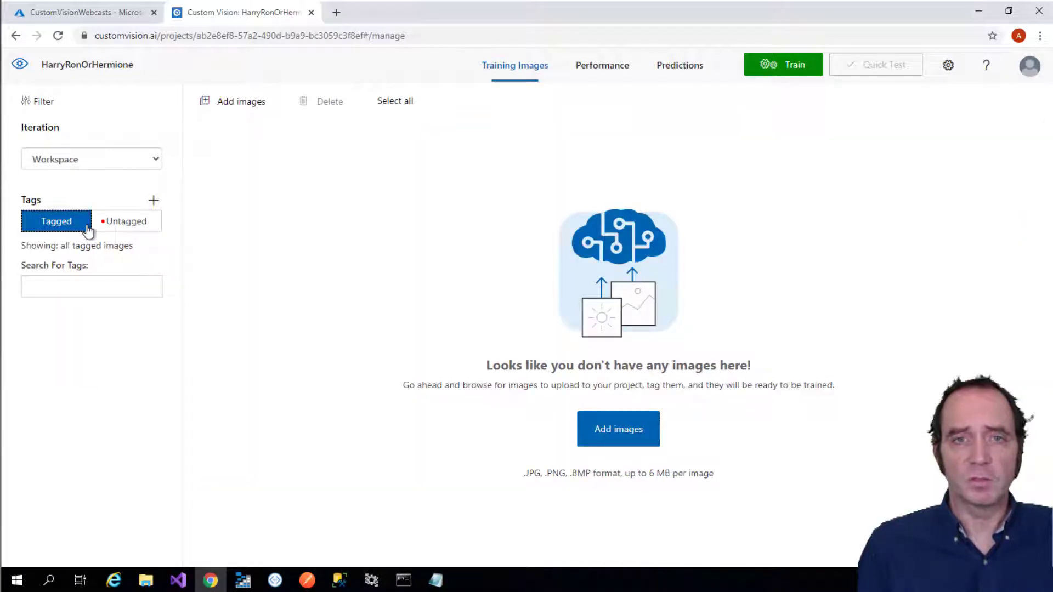
click(121, 225)
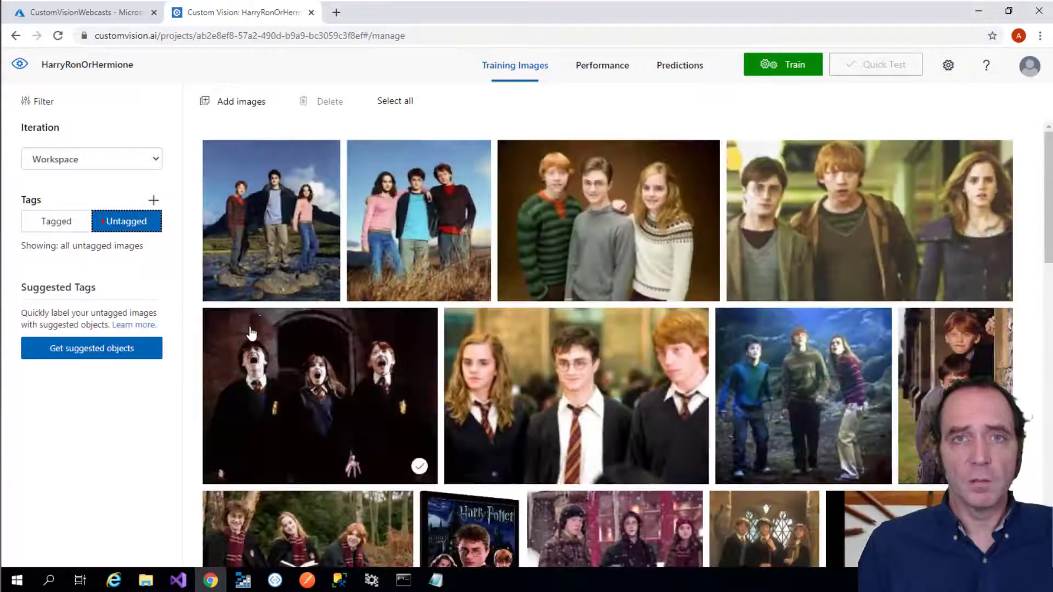
click(275, 276)
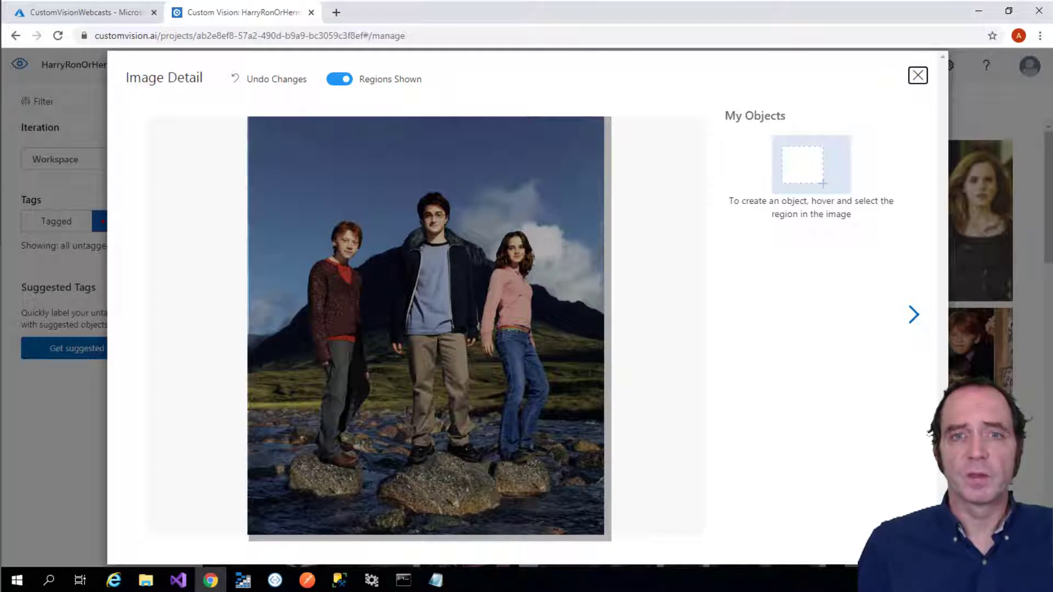
drag(415, 192, 453, 235)
text(Harry)
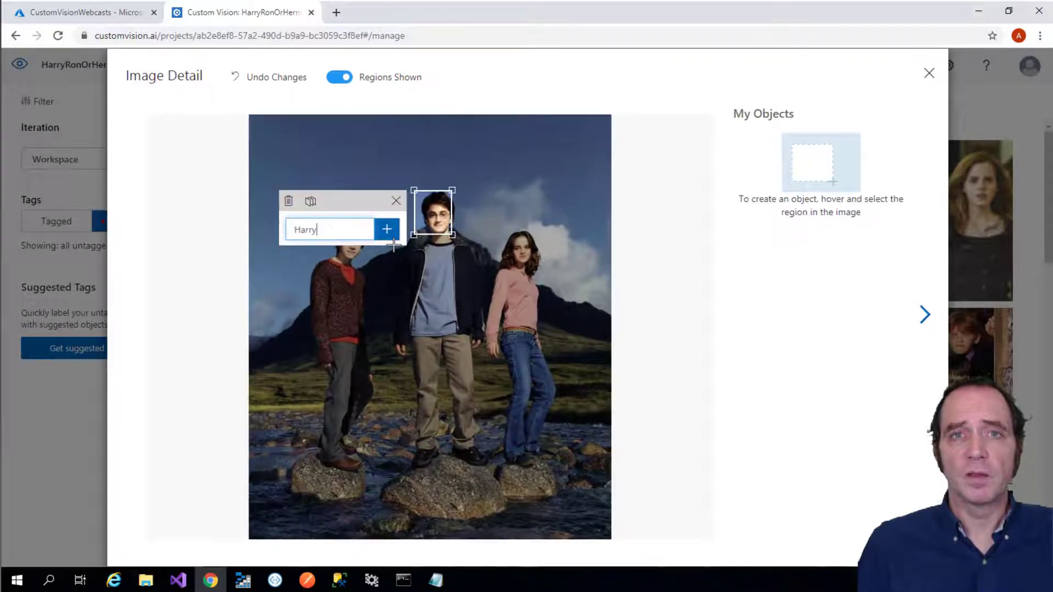
click(391, 237)
key(ctrl+minus)
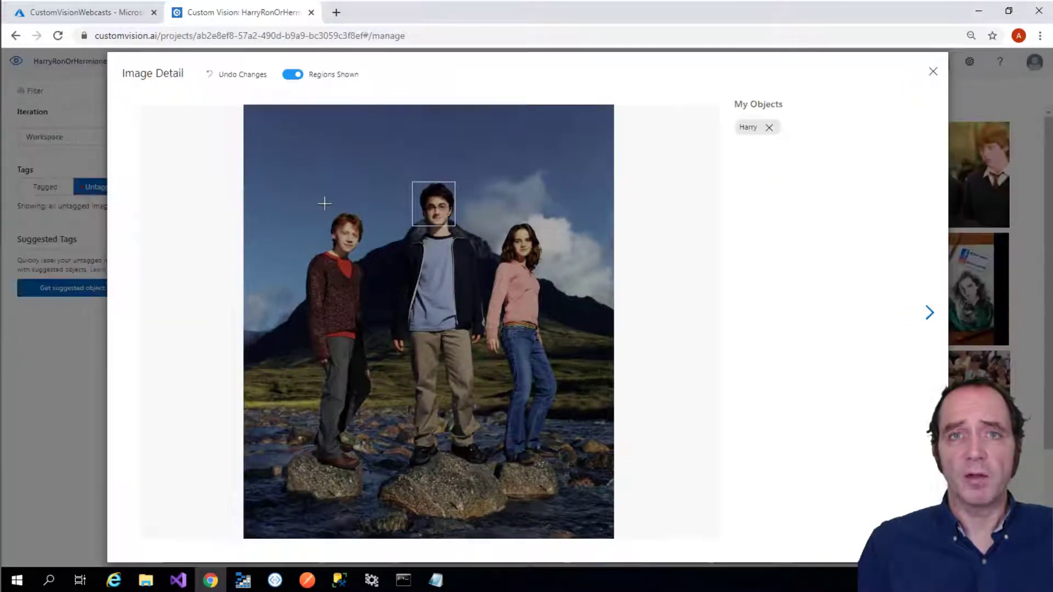
Step: Tag the red-haired boy's face as Ron and the girl's face as Hermione in the image on the rocks
drag(366, 258, 365, 257)
text(Ron)
key(Return)
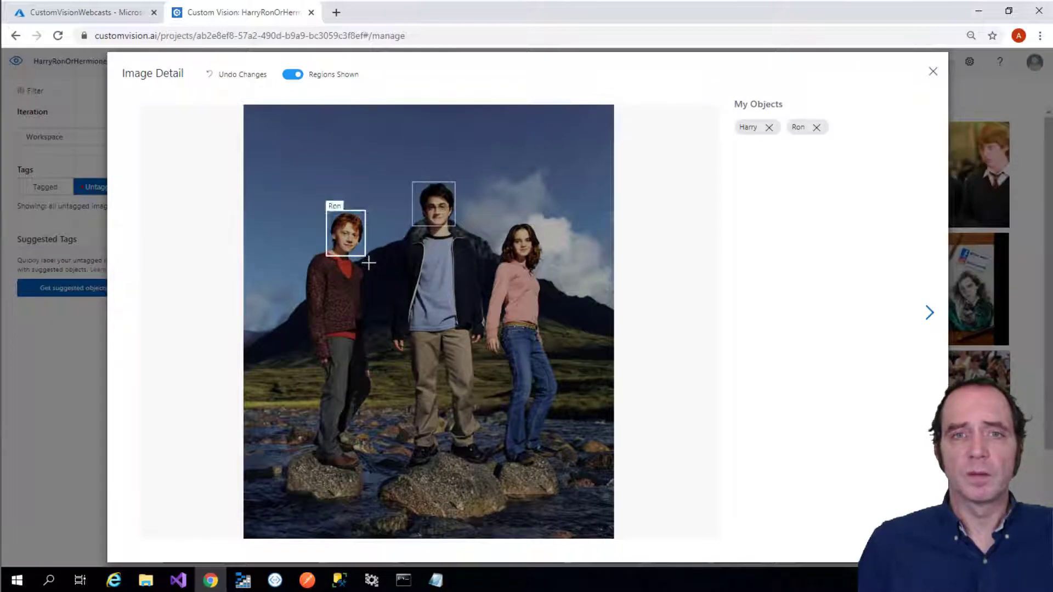
drag(499, 219, 542, 262)
text(Her)
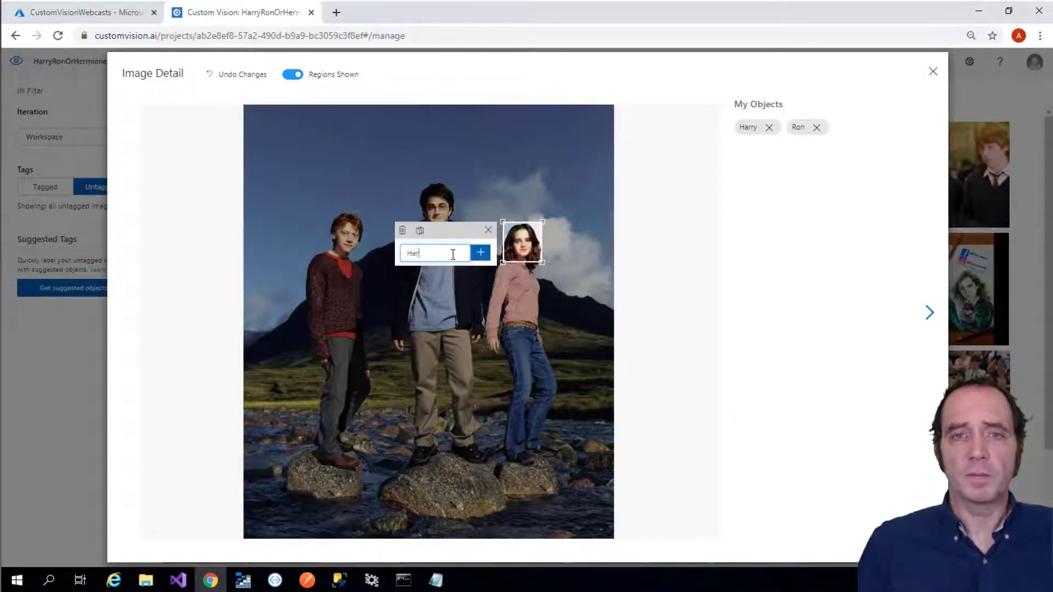
text(mione)
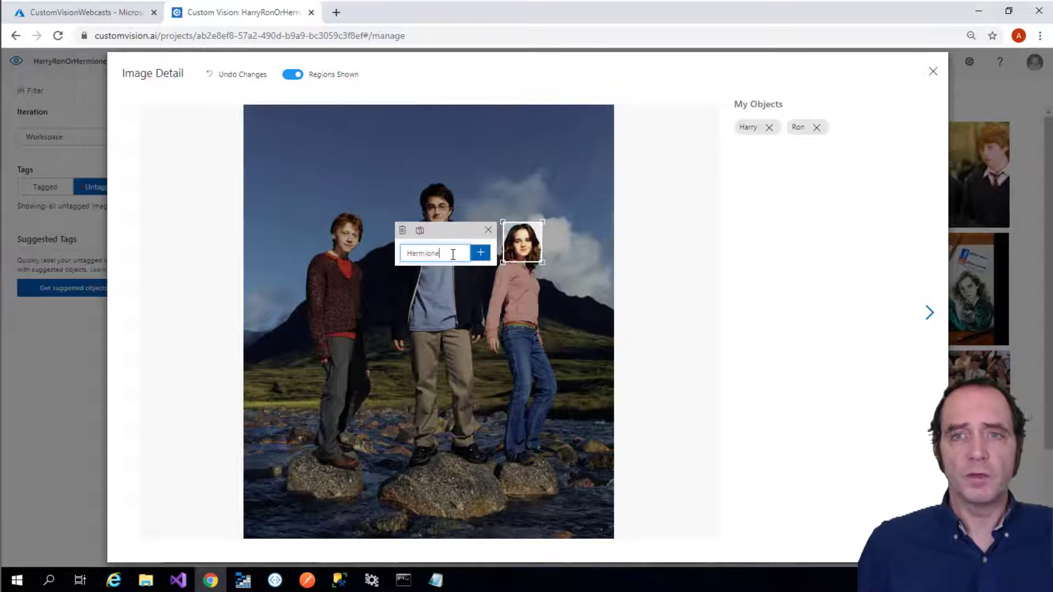
key(Return)
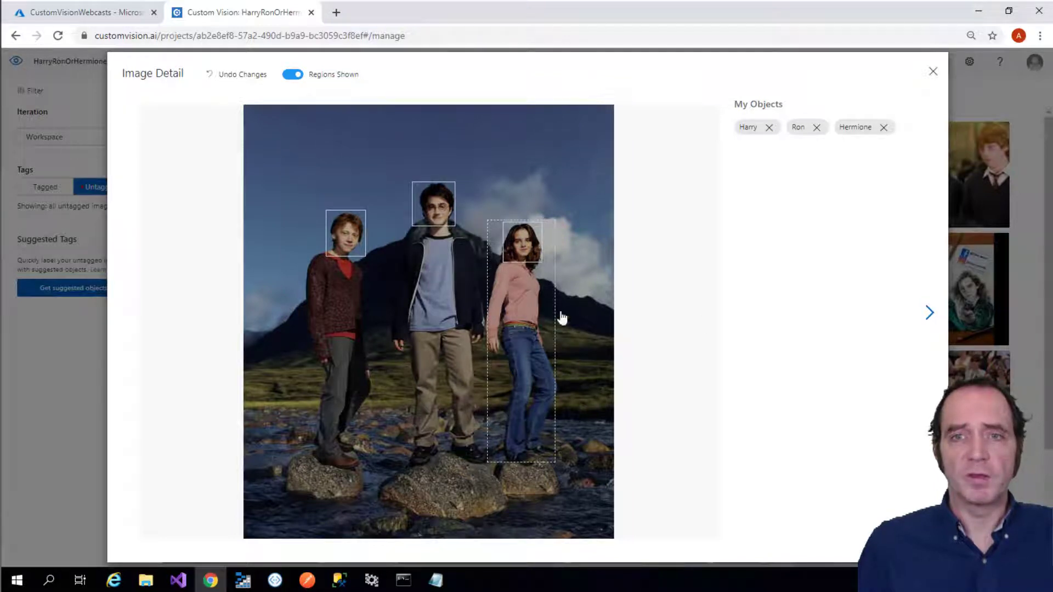
Step: Go to the second image, with the three in long grass, and tag the faces as Hermione, Harry and Ron
click(929, 314)
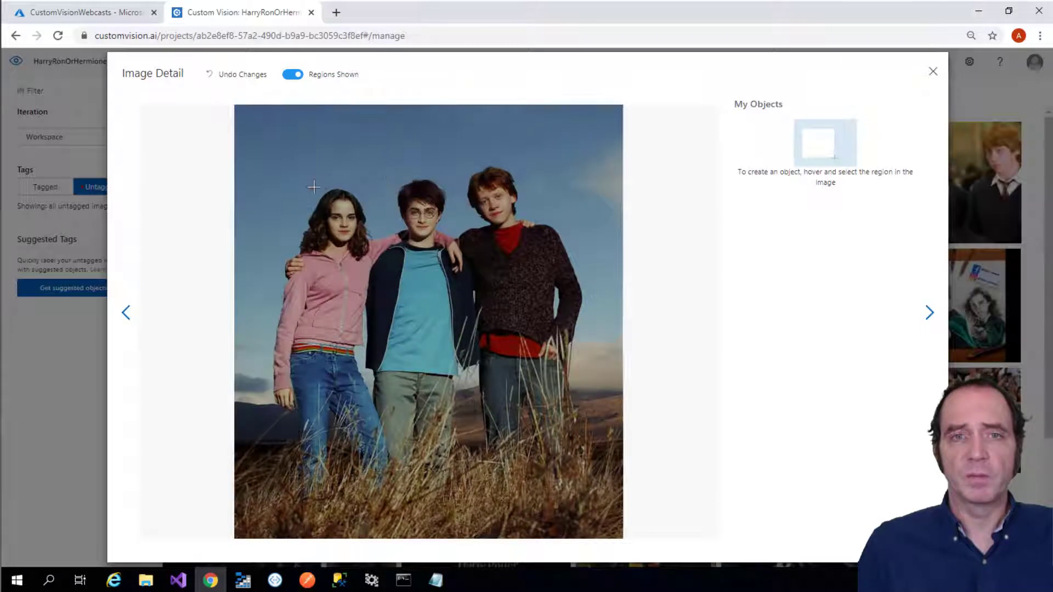
drag(311, 187, 365, 247)
click(249, 254)
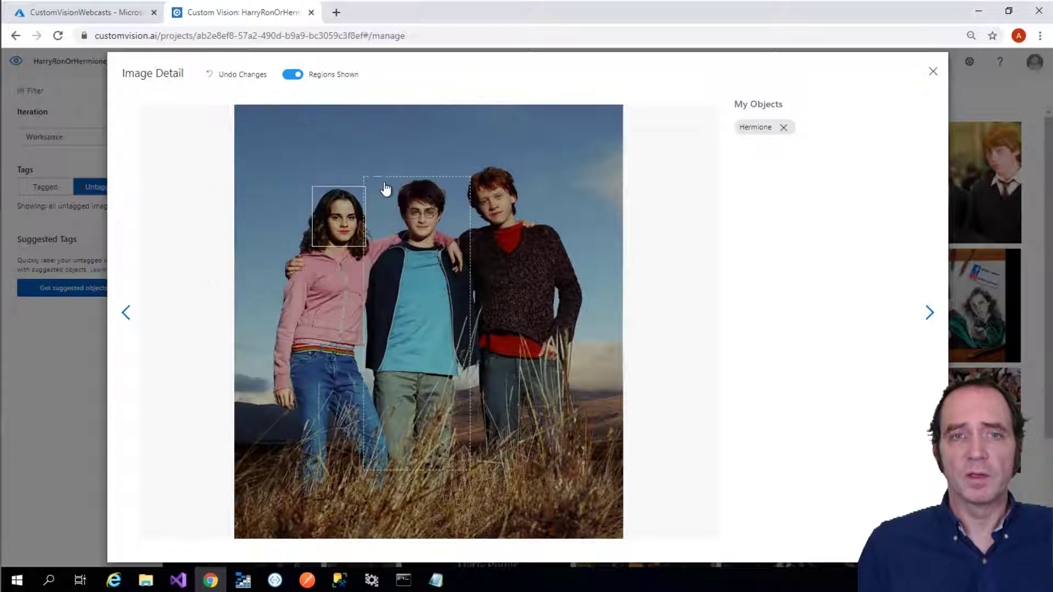
drag(394, 176, 445, 237)
click(316, 245)
drag(461, 165, 518, 228)
click(395, 253)
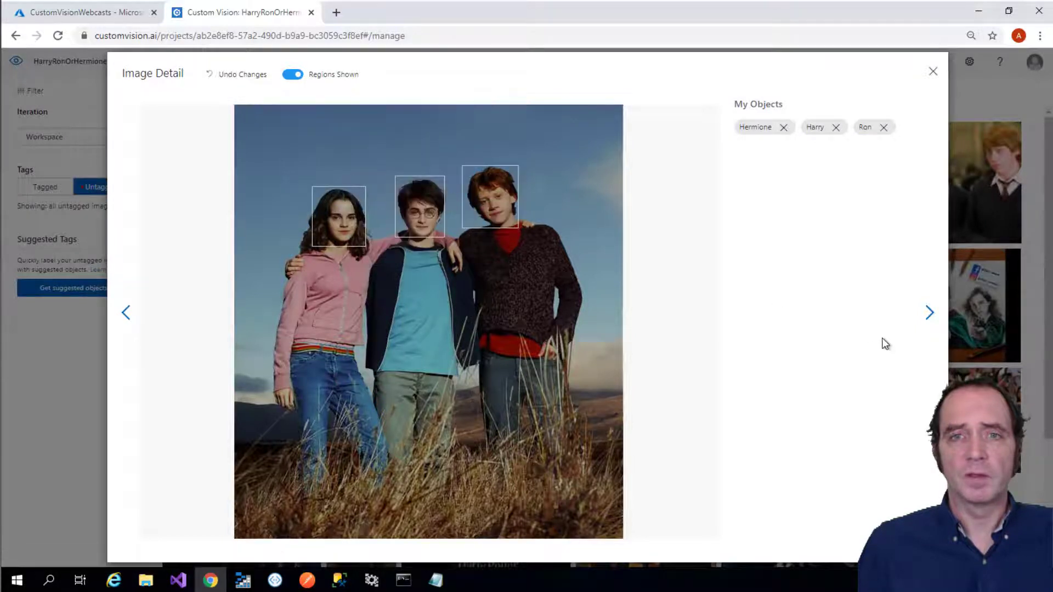
Step: Go to the third image, with the brown studio background, and tag the faces as Ron, Harry and Hermione
click(928, 312)
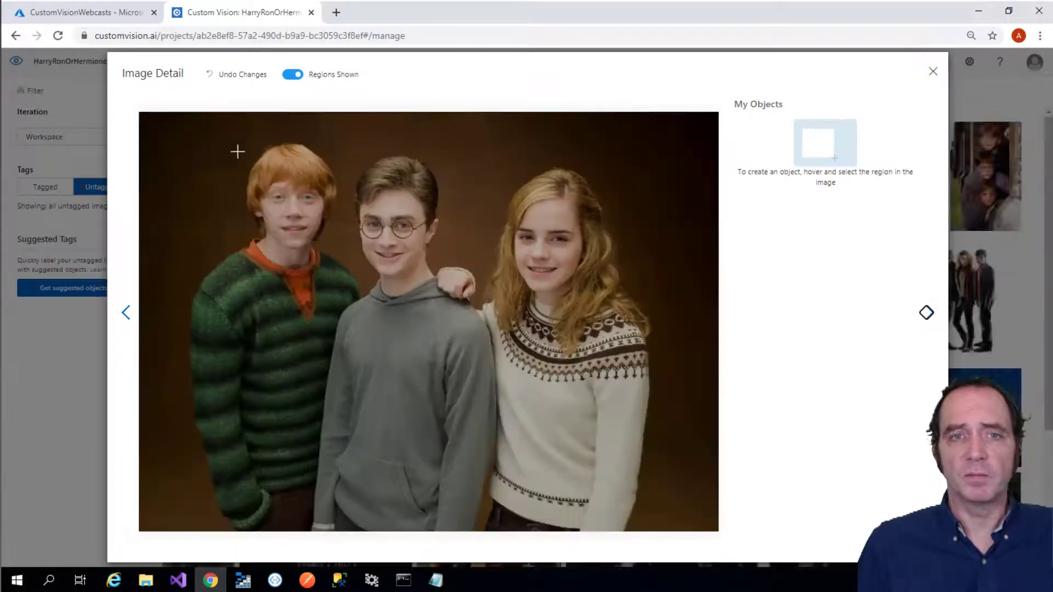
drag(240, 144, 339, 257)
click(362, 233)
drag(355, 156, 443, 280)
click(263, 211)
drag(499, 164, 607, 303)
click(427, 232)
Step: Go to the fourth image, with Ron in the middle wearing a brown jacket, and tag the faces as Harry, Ron and Hermione
click(929, 312)
mouse_move(160, 183)
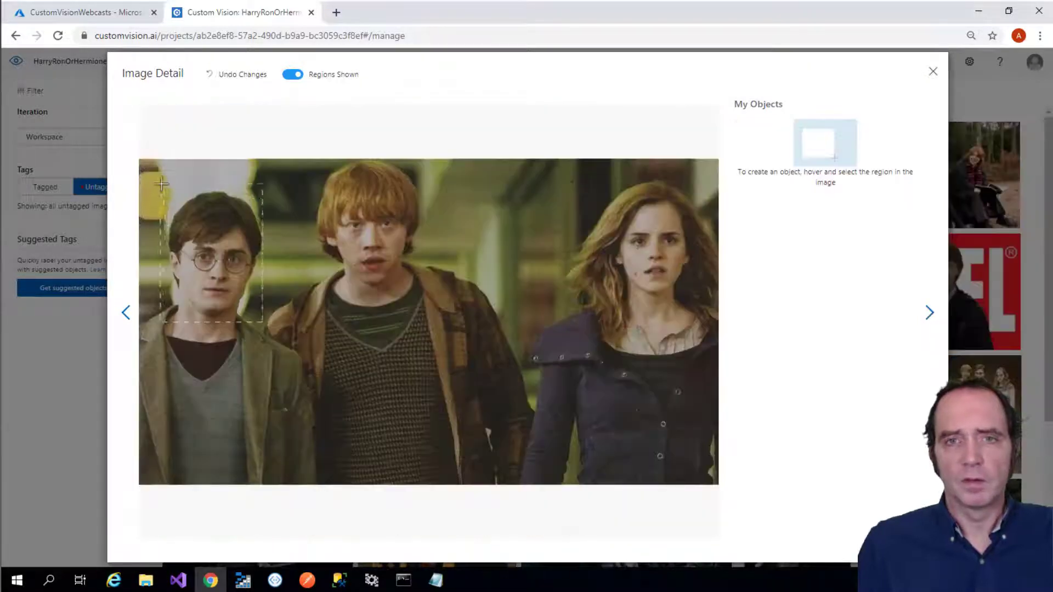
drag(160, 183, 162, 186)
click(290, 259)
drag(315, 162, 421, 288)
click(450, 253)
drag(604, 184, 700, 302)
click(519, 261)
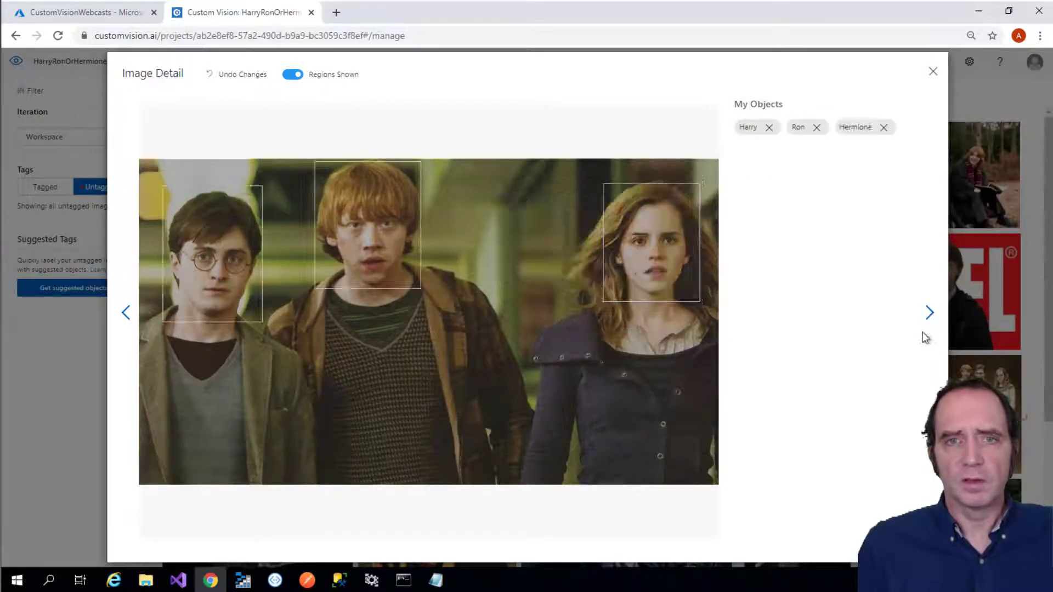
Step: Go to the fifth image, with the three screaming in dark robes, and tag the faces as Harry, Hermione and Ron
click(929, 313)
drag(310, 237, 356, 297)
click(384, 272)
drag(402, 258, 447, 316)
click(476, 305)
drag(492, 238, 538, 296)
click(566, 296)
Step: Go to the sixth image, with the close-up in school uniforms, and tag the faces as Hermione, Harry and Ron
click(929, 312)
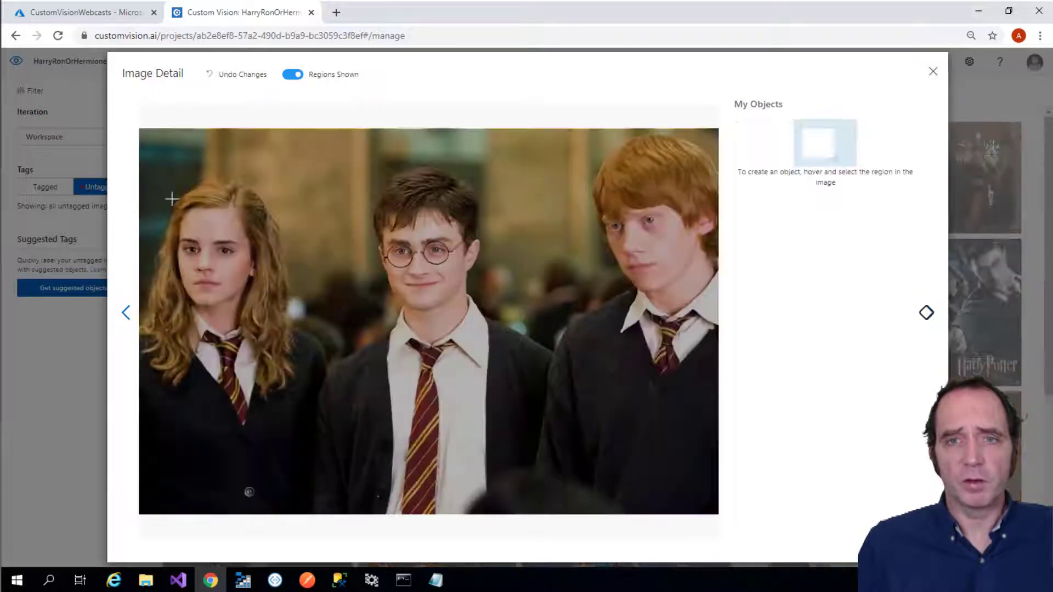
drag(160, 176, 280, 317)
click(314, 245)
drag(367, 161, 481, 319)
click(290, 232)
drag(592, 133, 718, 300)
click(507, 219)
Step: Go to the seventh image, with the three in the dark forest, and tag the faces as Harry, Ron and Hermione
click(929, 312)
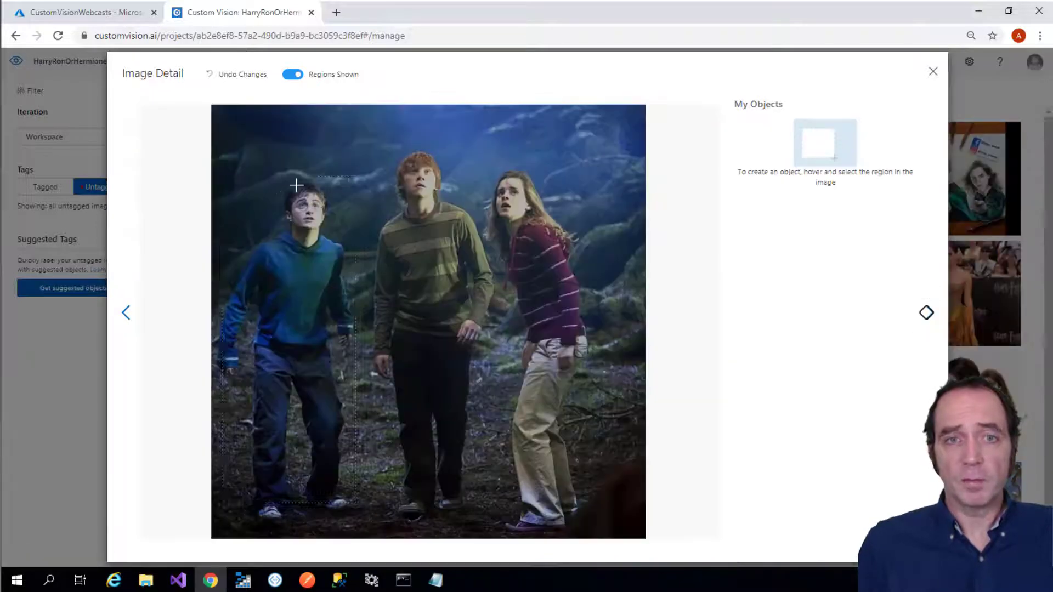
drag(278, 183, 329, 239)
click(207, 237)
drag(386, 146, 437, 206)
click(301, 233)
drag(486, 159, 541, 216)
click(426, 261)
Step: Go to the eighth image, with the faces stacked beside a stone pillar, and tag them as Ron, Harry and Hermione
click(926, 312)
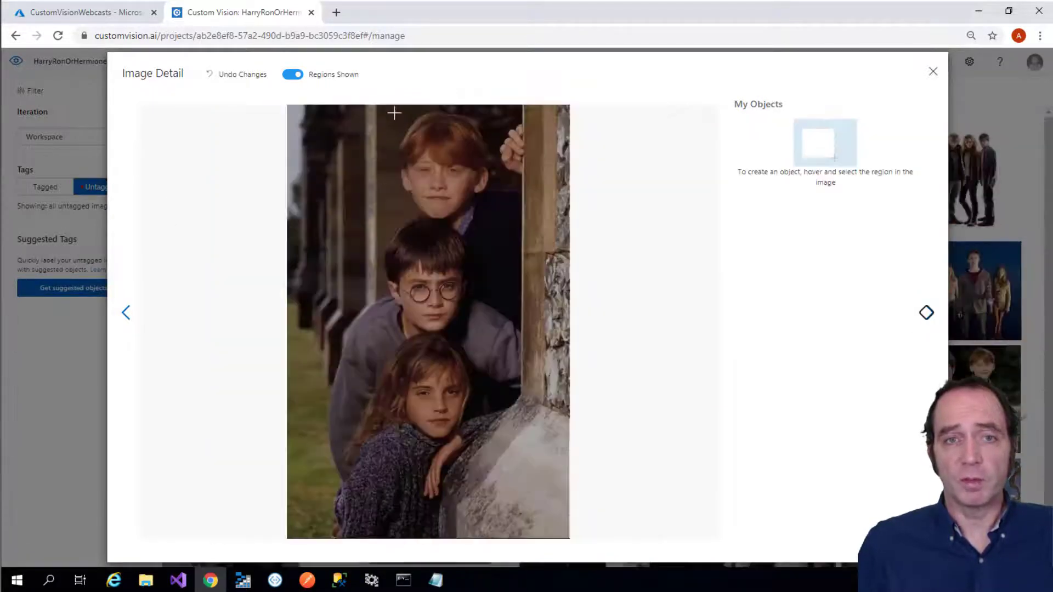
drag(392, 108, 494, 223)
click(307, 195)
drag(385, 215, 468, 330)
click(313, 268)
drag(375, 332, 474, 439)
click(313, 433)
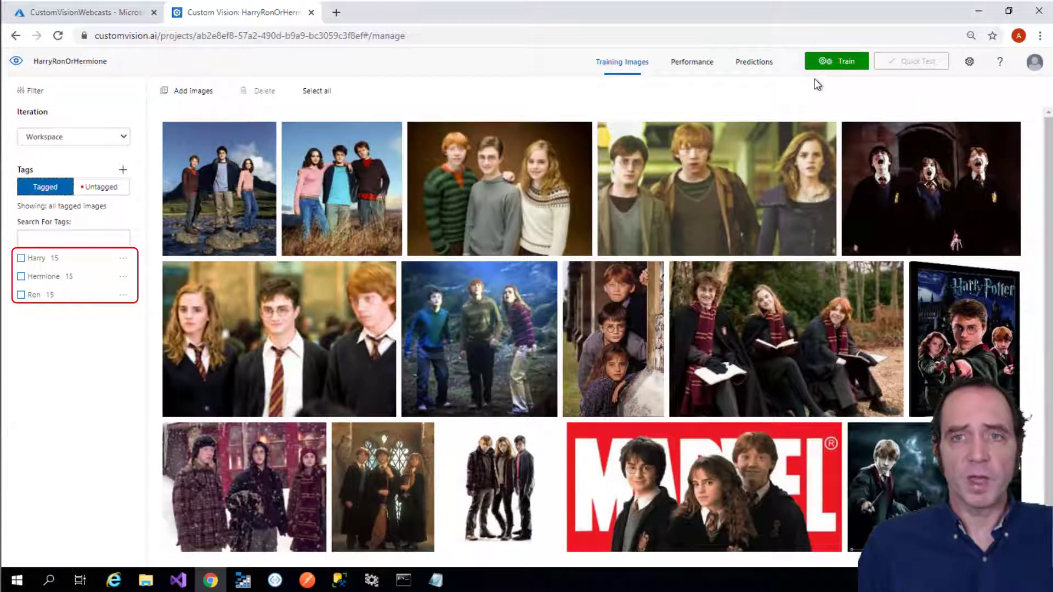
Step: Train the object detection model on the tagged images using Quick Training
click(838, 61)
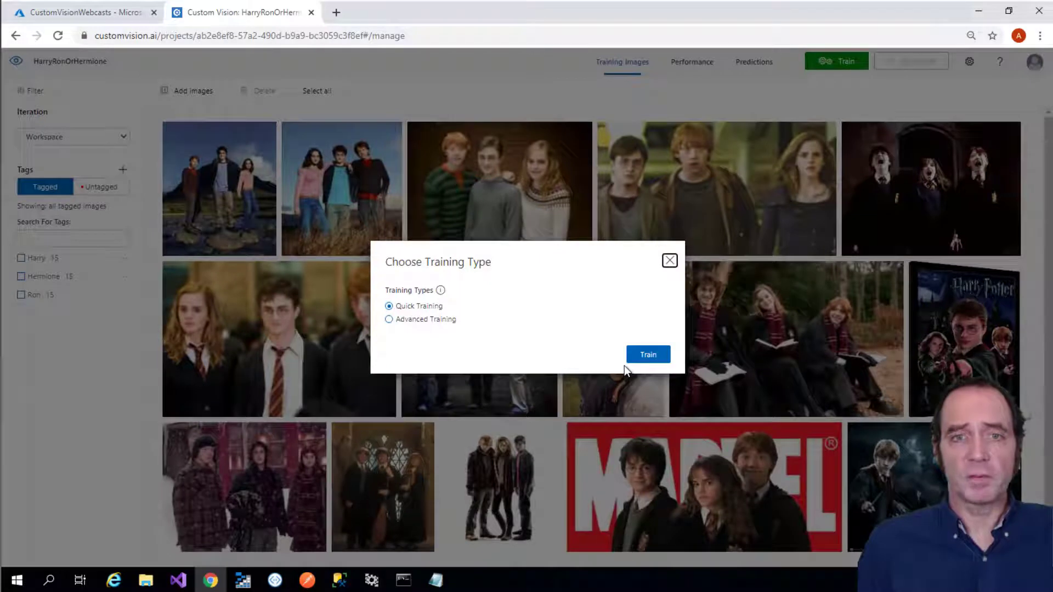
click(649, 356)
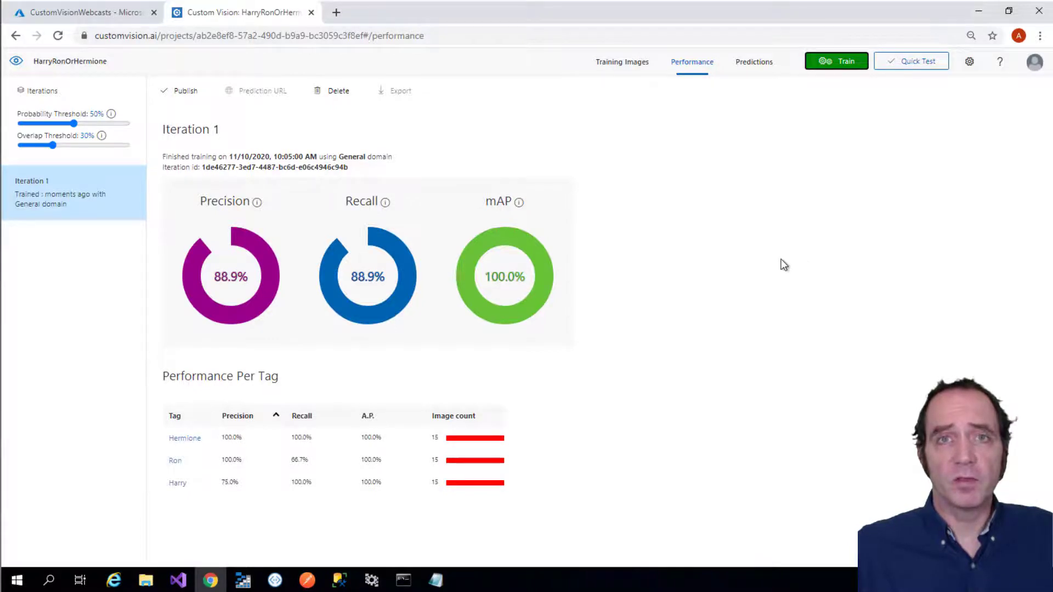
Step: Open a Quick Test, browse local files to the Hogwarts Test folder and show its images as thumbnails
click(927, 62)
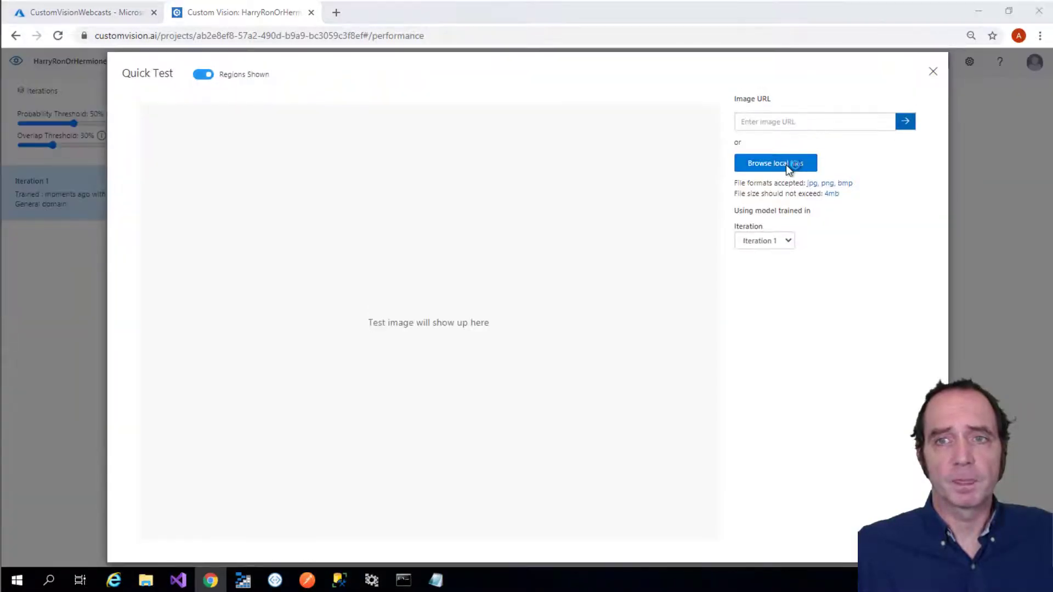
click(785, 164)
click(261, 32)
double_click(235, 93)
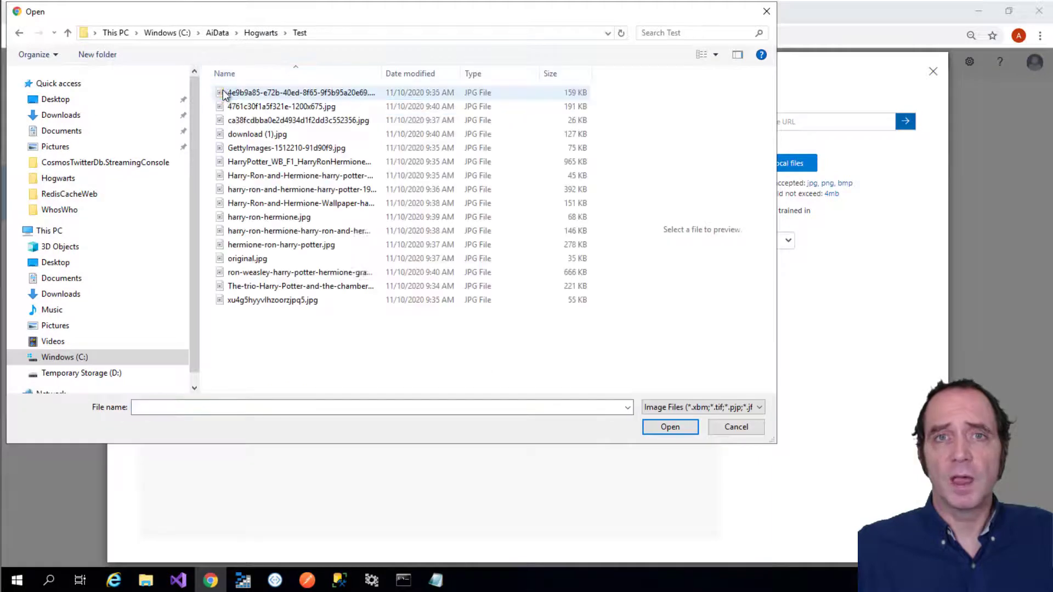
click(715, 55)
click(737, 41)
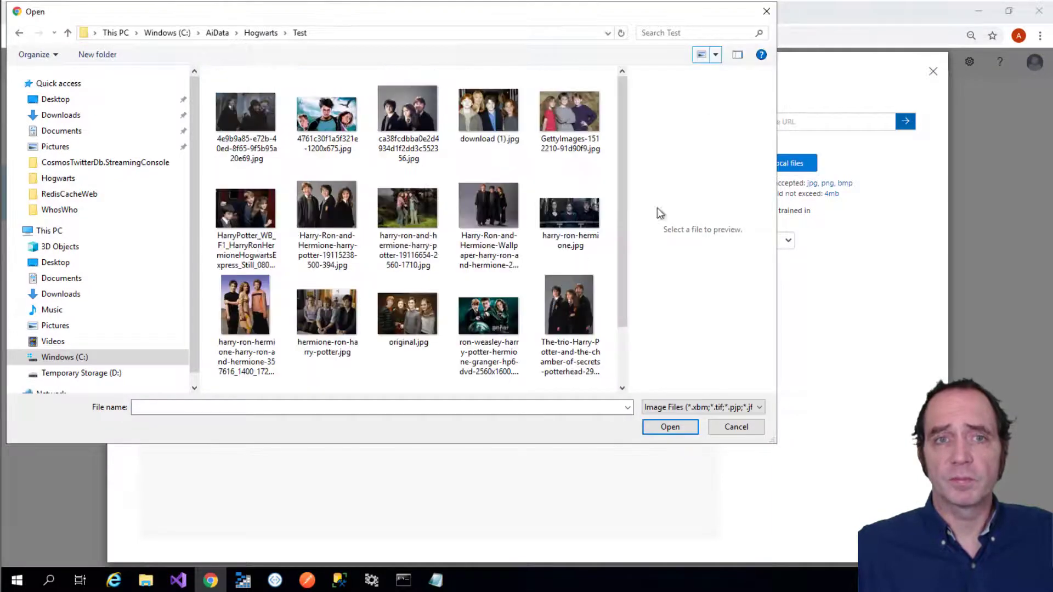
Step: Quick-test the image ca38fcdbba0e2d4934d1f2dd3c552356.jpg and check the predicted tag on each of the three faces
click(409, 116)
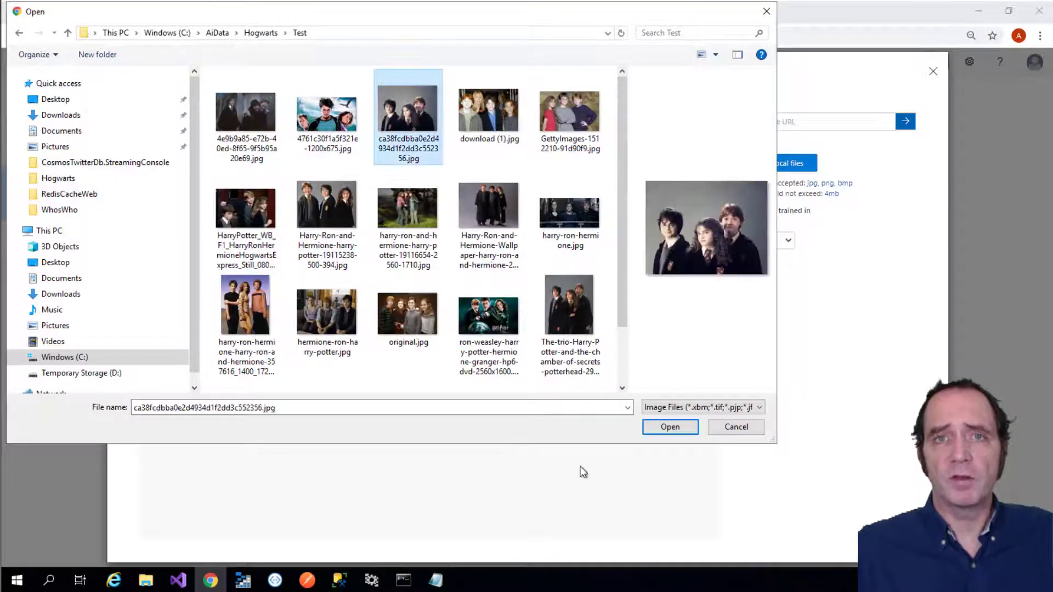
click(658, 427)
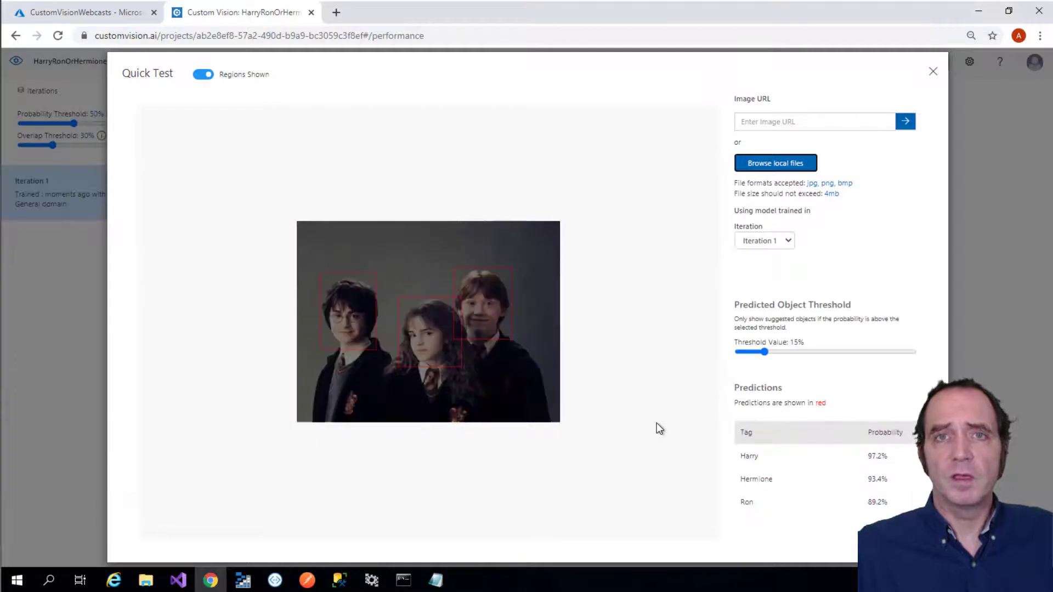
mouse_move(367, 334)
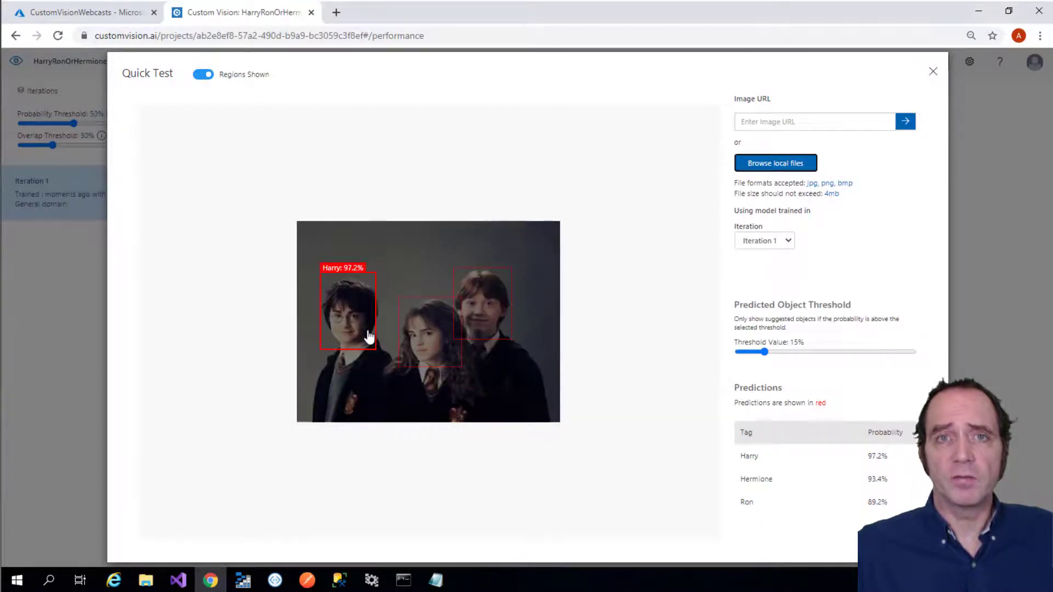
mouse_move(408, 346)
mouse_move(469, 326)
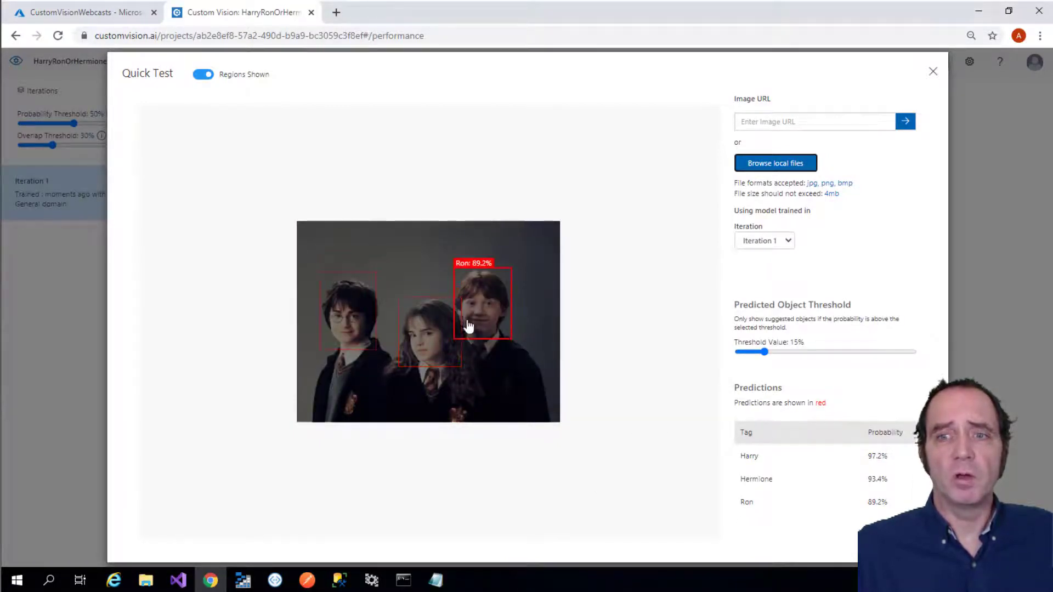
Step: Quick-test original.jpg from the Test folder and check the predicted tag on each of the four faces
click(763, 160)
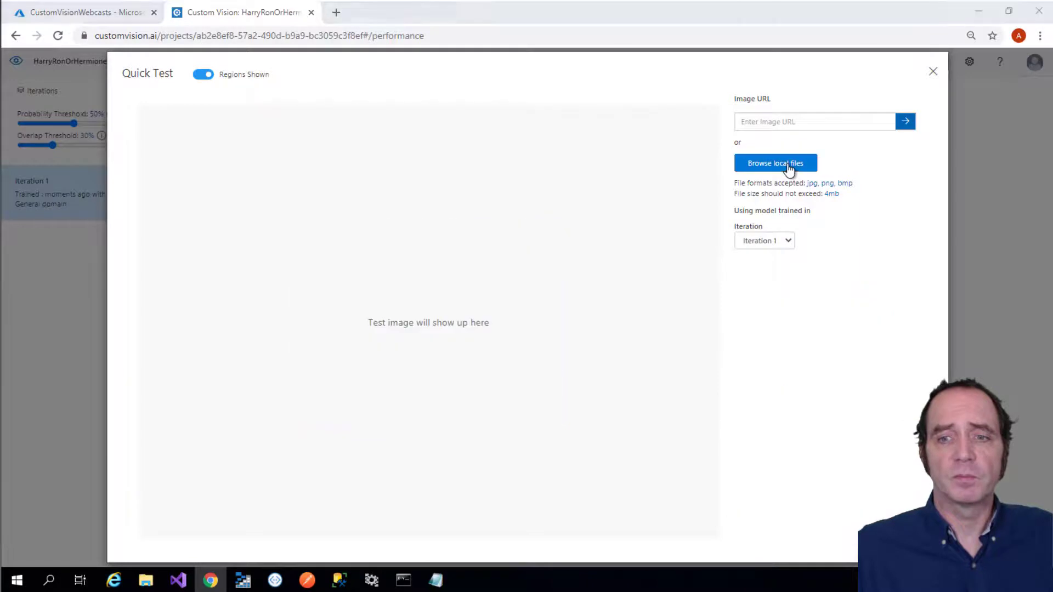
click(414, 326)
click(670, 427)
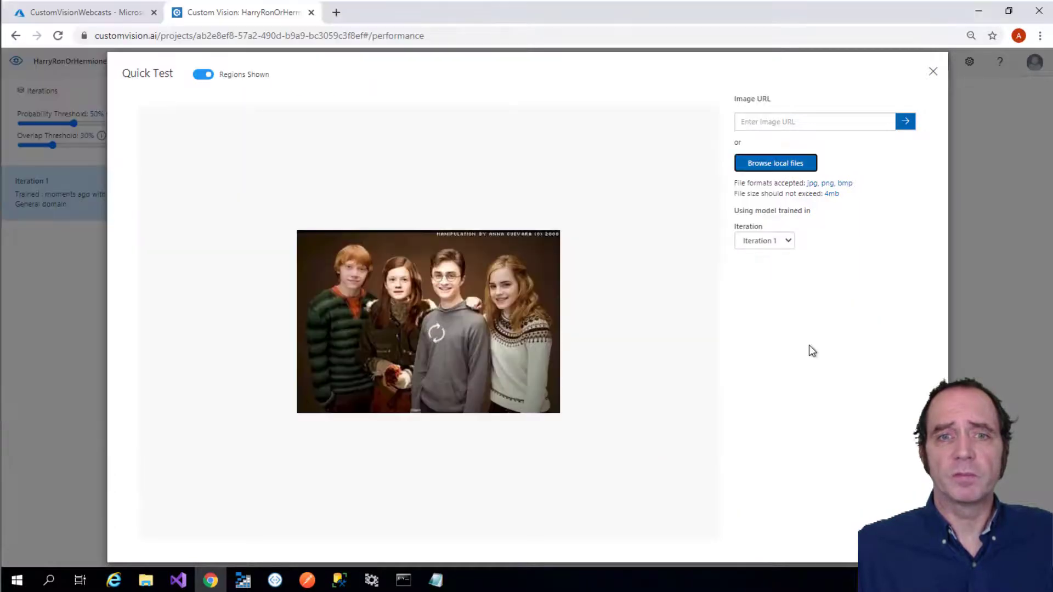
mouse_move(350, 289)
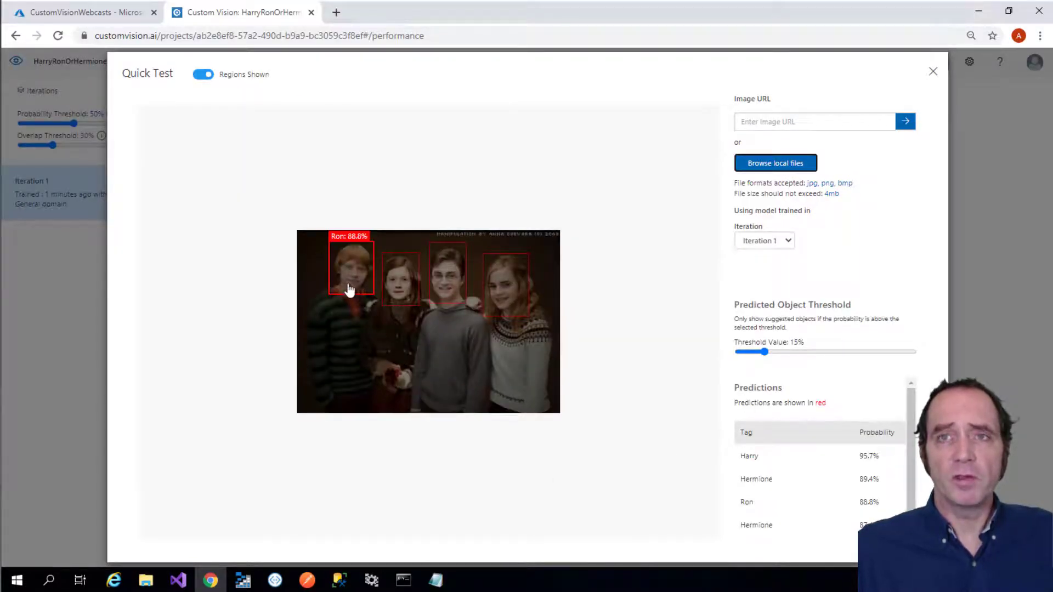
mouse_move(391, 287)
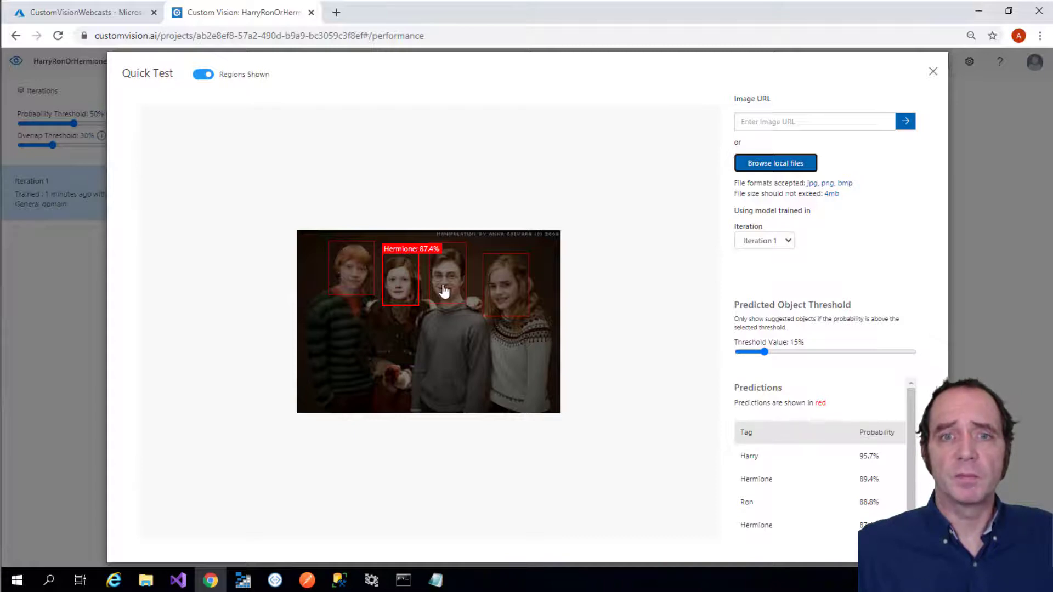
mouse_move(448, 290)
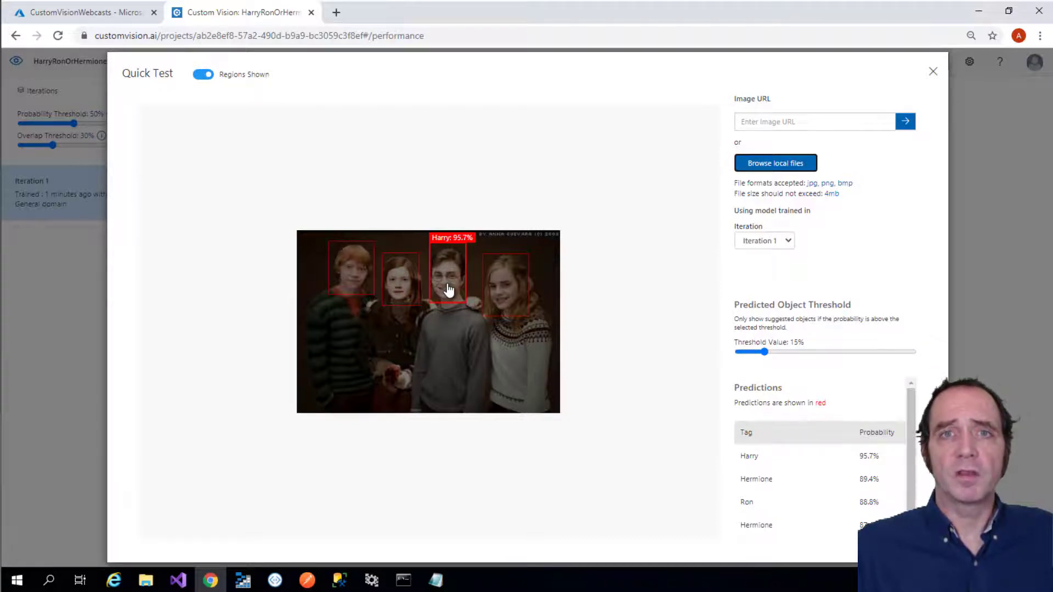
mouse_move(498, 288)
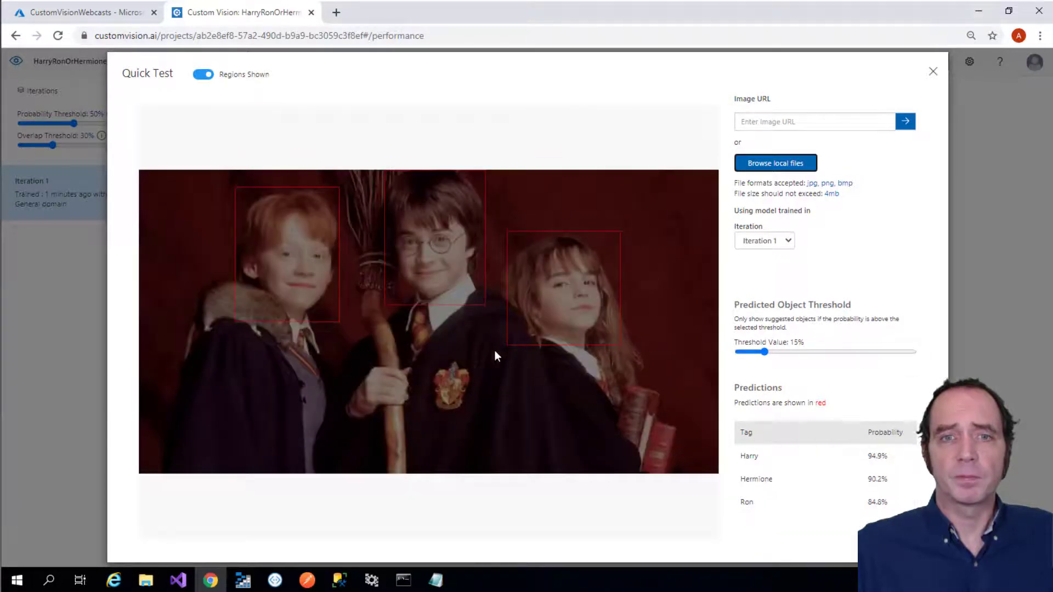
Step: Examine the face predictions in the test images with the broomstick and with the castle and flying creature
mouse_move(319, 305)
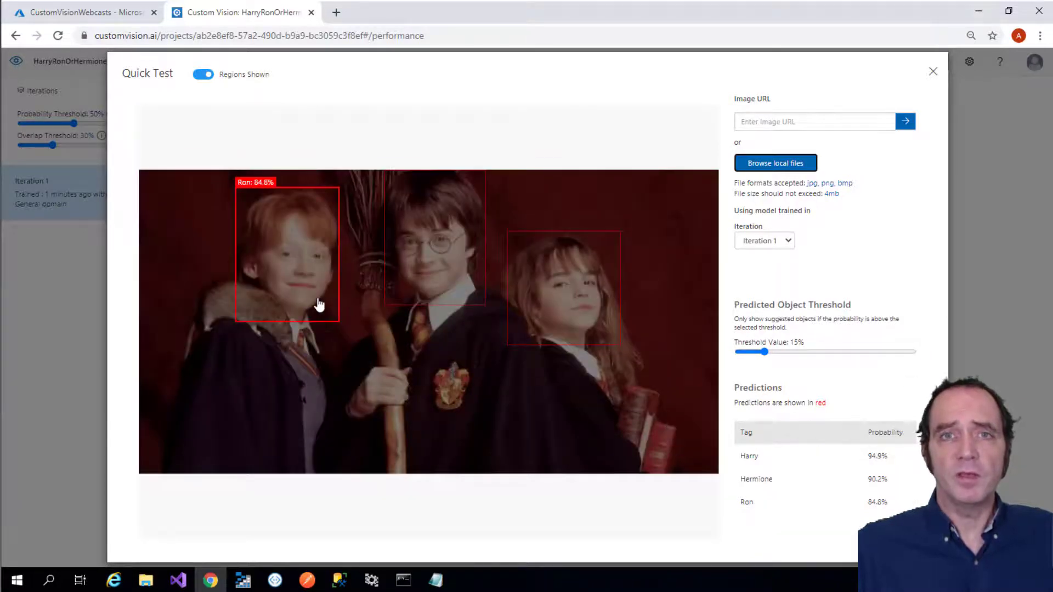
mouse_move(478, 289)
mouse_move(550, 312)
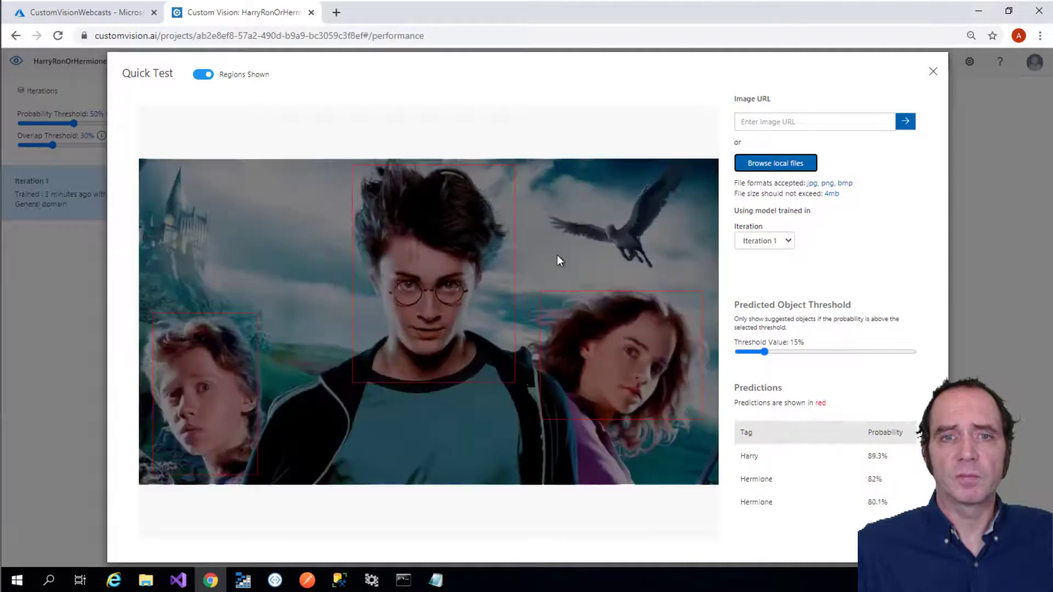
mouse_move(476, 289)
mouse_move(216, 403)
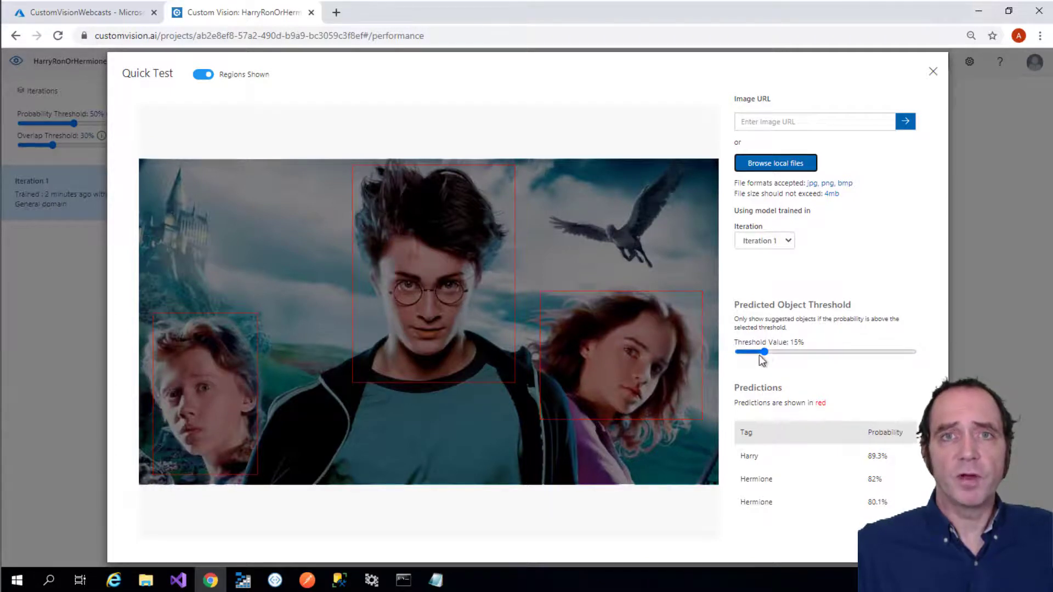
Step: Lower the predicted object threshold to 3% and inspect the predicted regions around the flying creature and the castle
drag(766, 356, 752, 357)
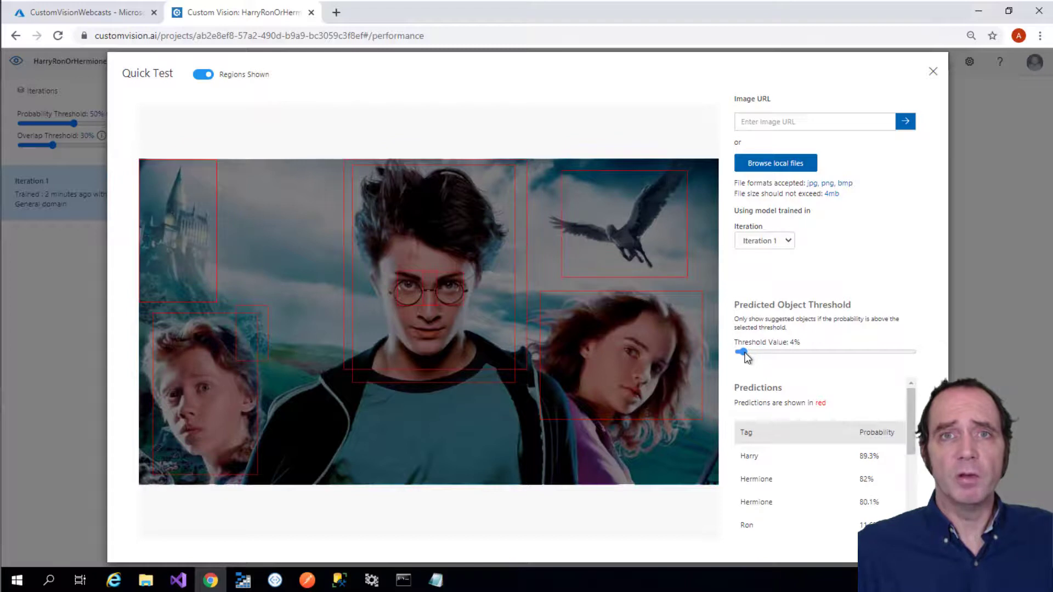
drag(745, 356, 745, 357)
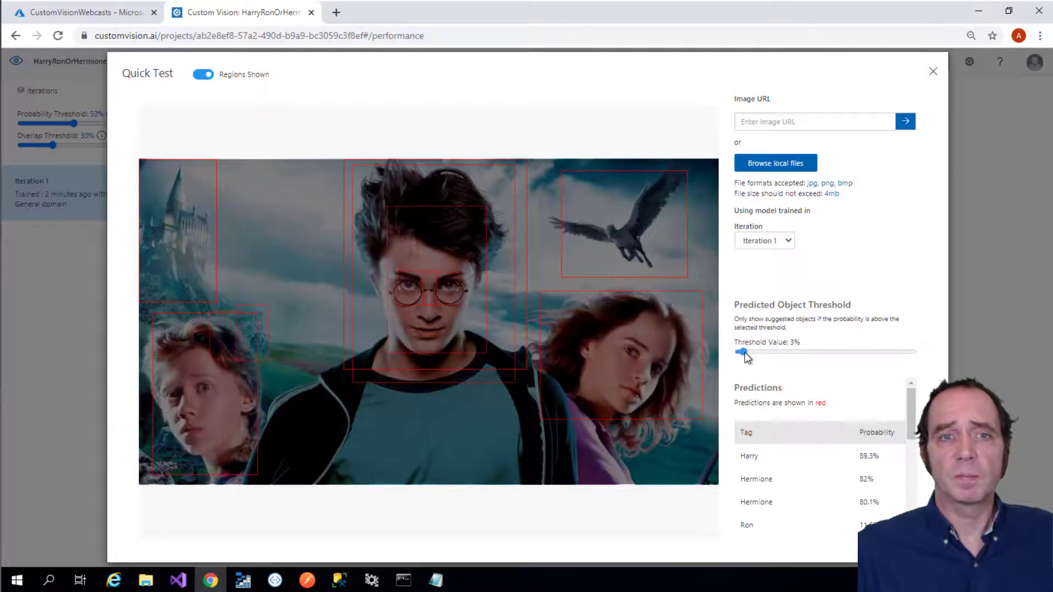
mouse_move(600, 200)
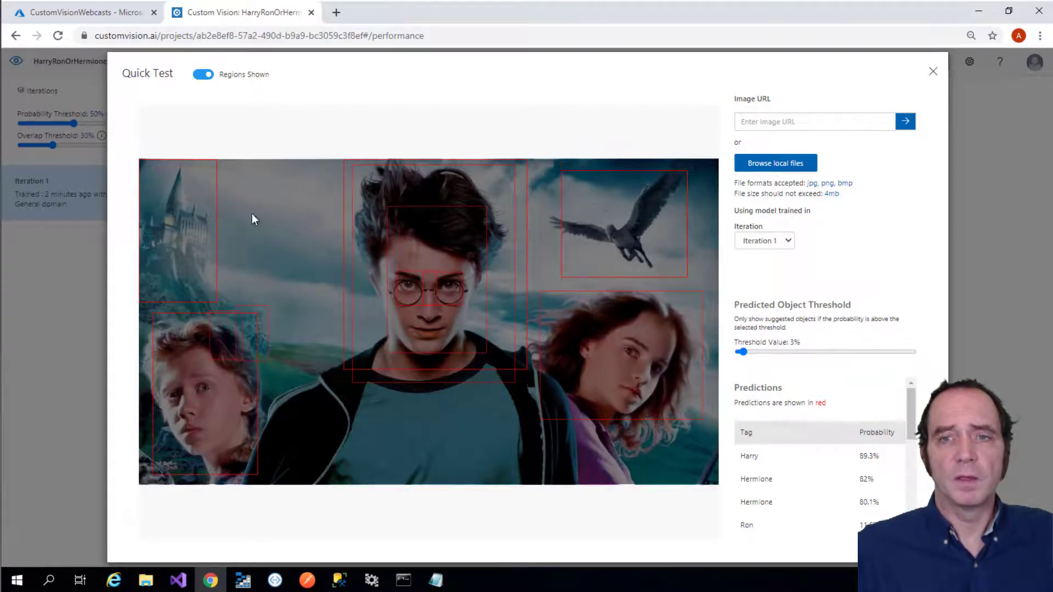
mouse_move(189, 239)
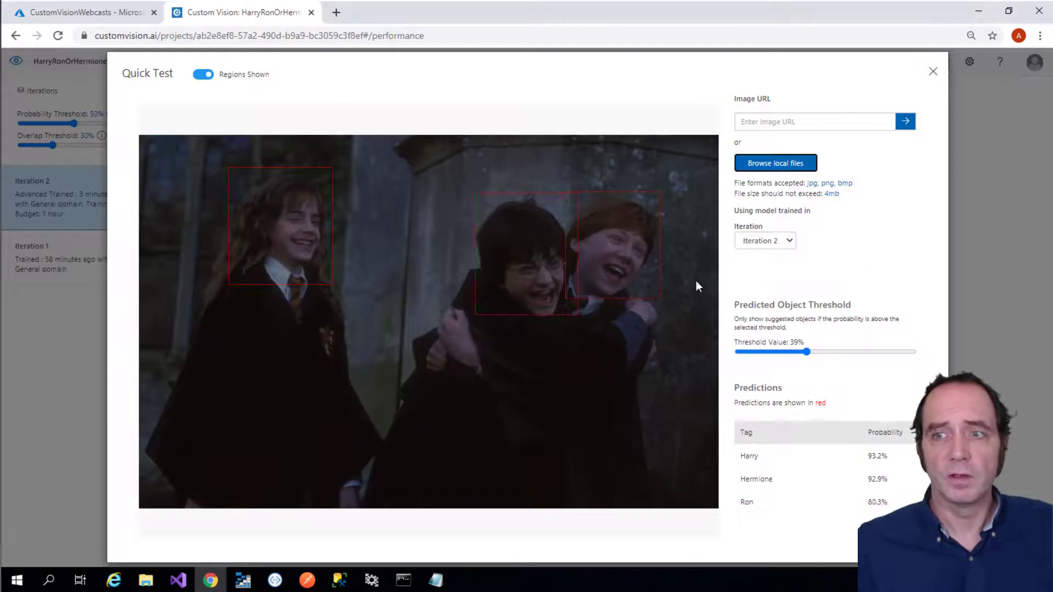
Step: Examine the Iteration 2 predictions for Harry, Ron and Hermione on the faces in several test images
mouse_move(294, 263)
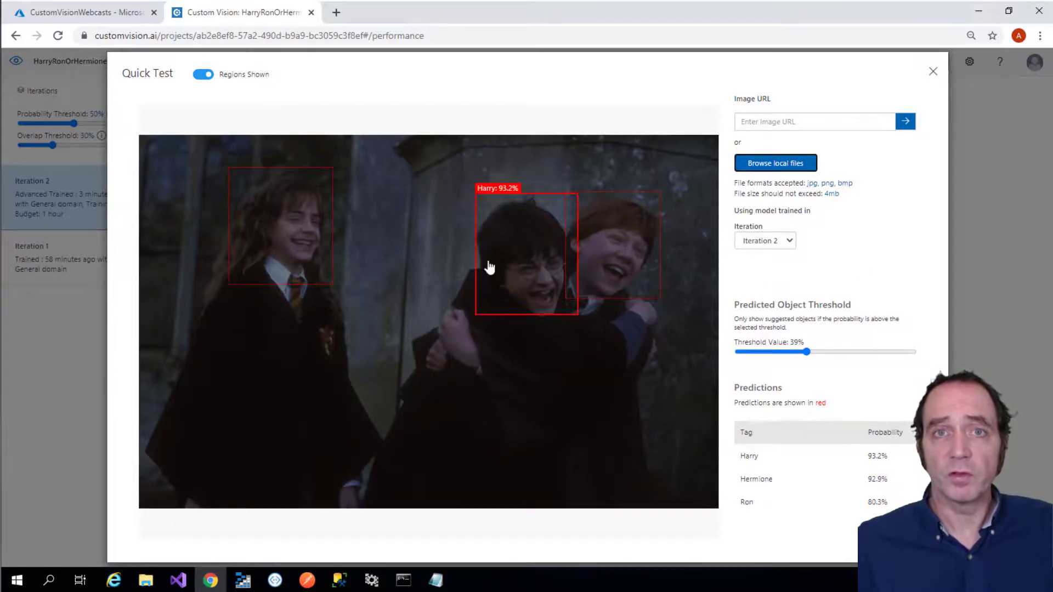
mouse_move(646, 268)
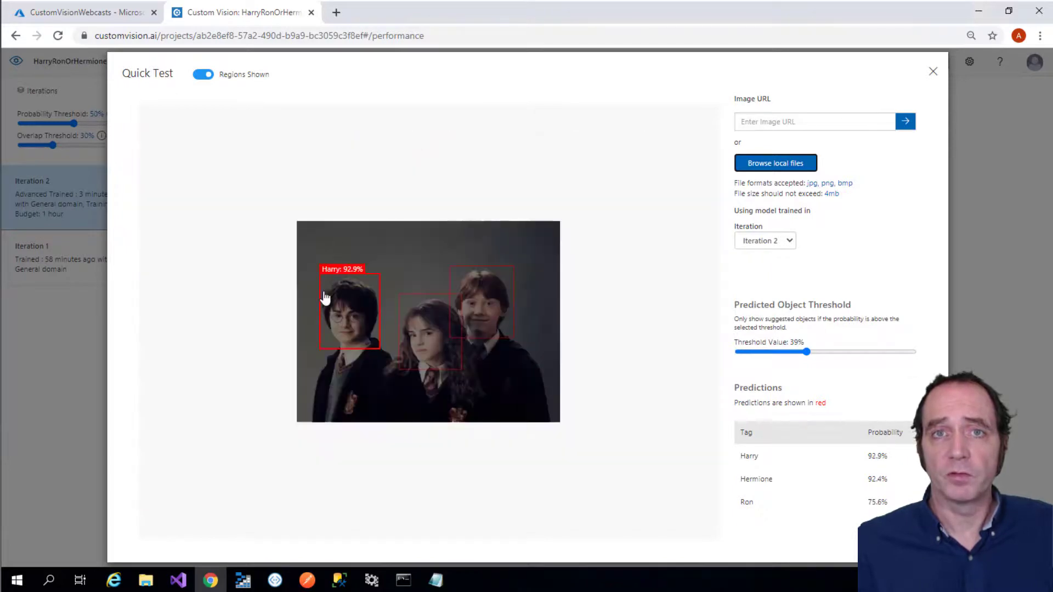
mouse_move(423, 355)
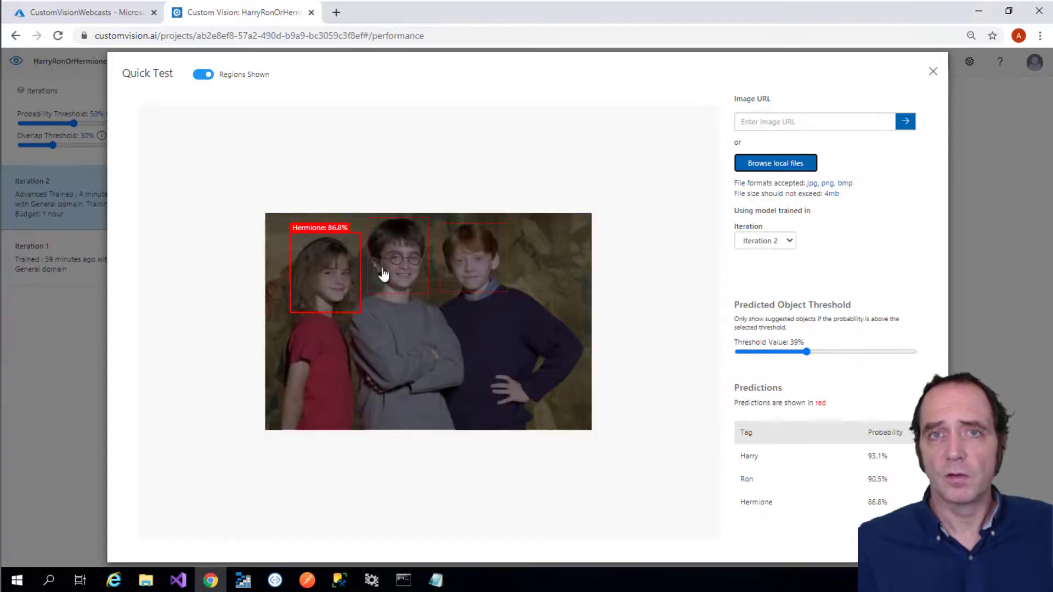
mouse_move(400, 270)
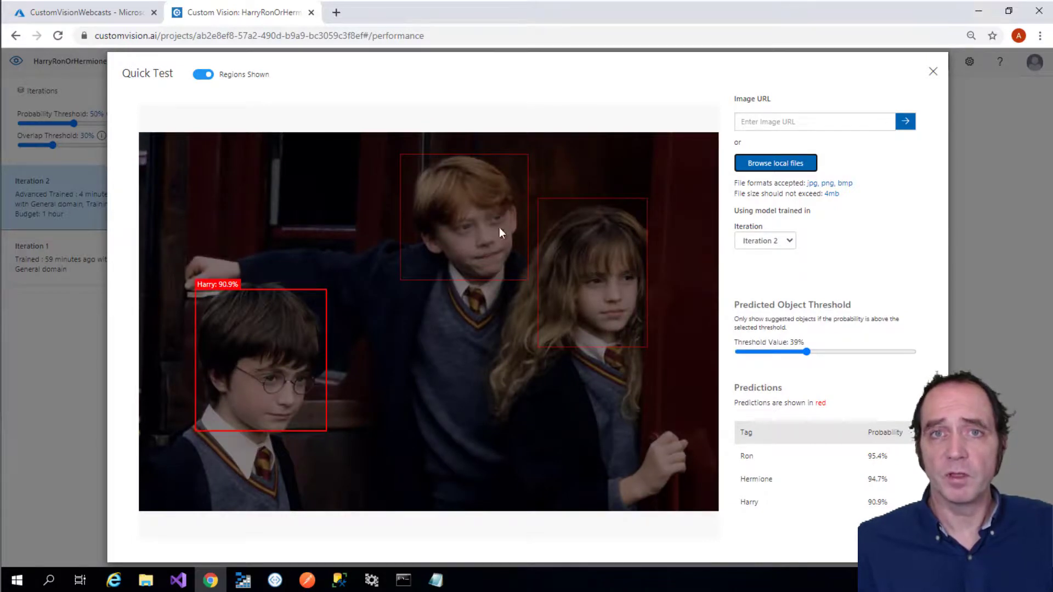
mouse_move(507, 211)
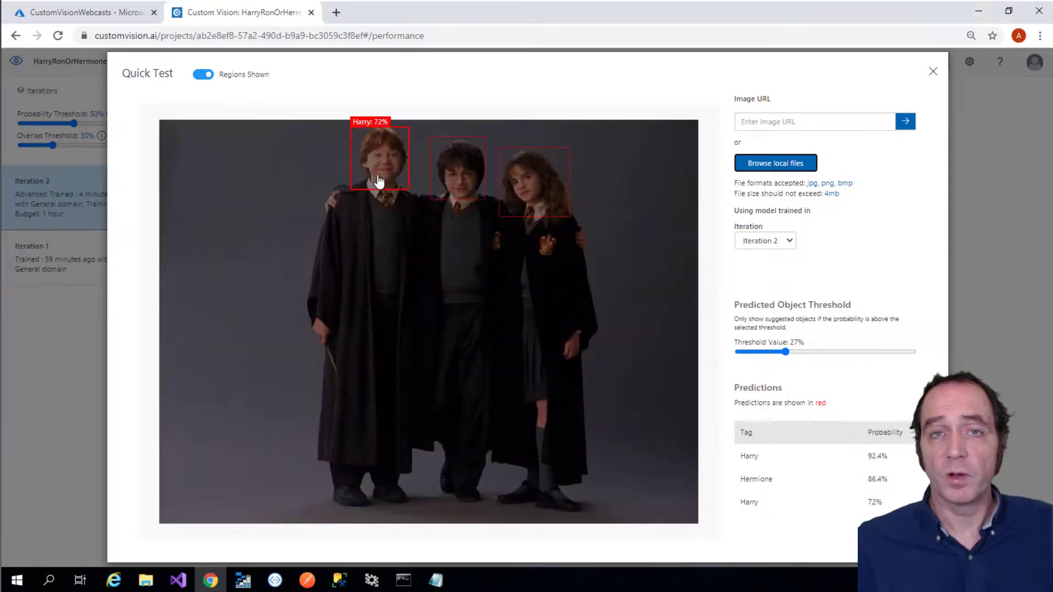
mouse_move(478, 195)
mouse_move(540, 201)
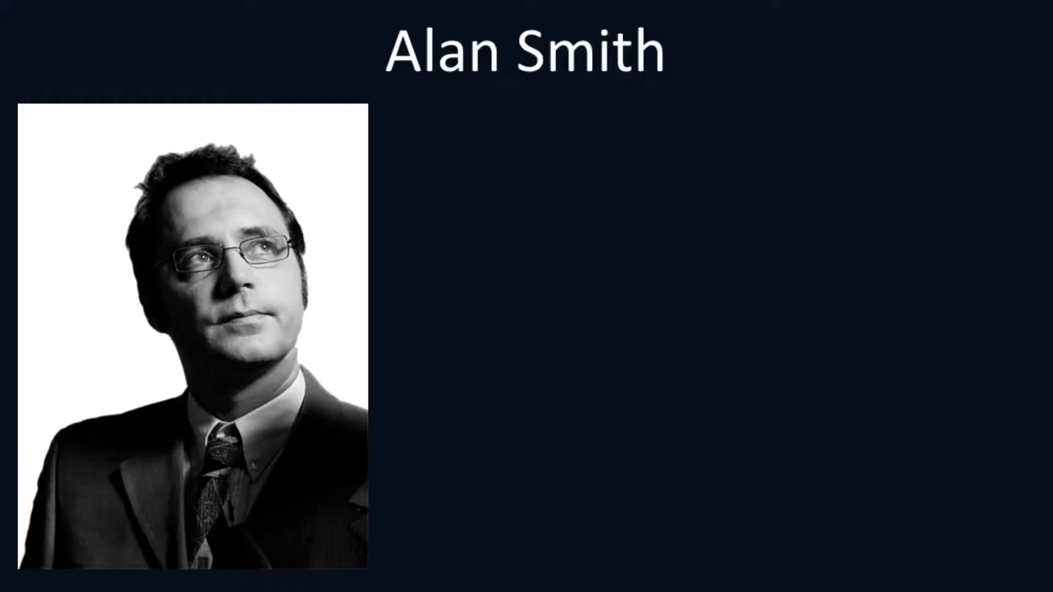
key(Right)
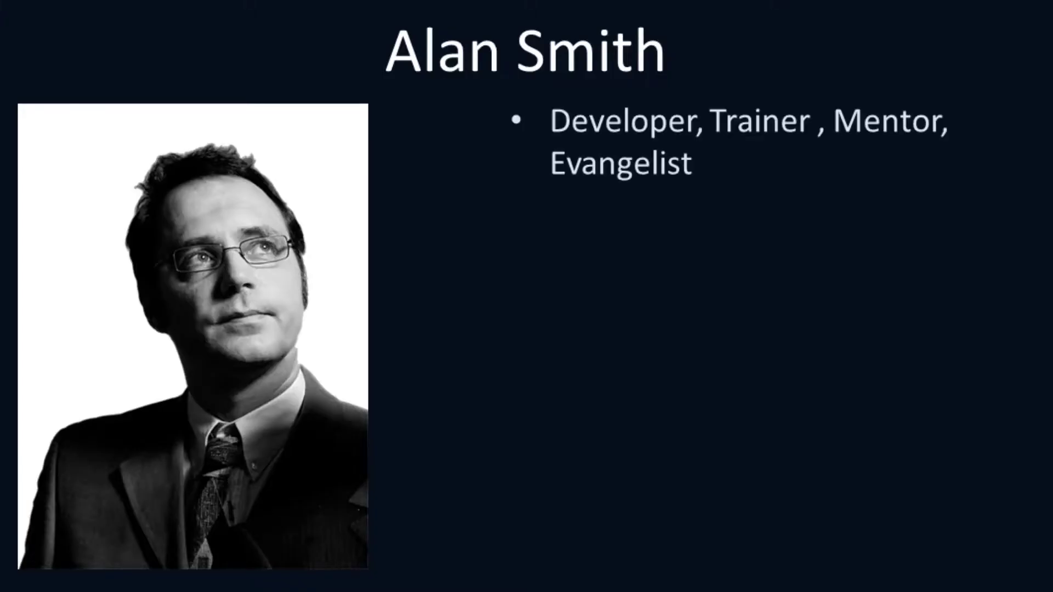
key(Right)
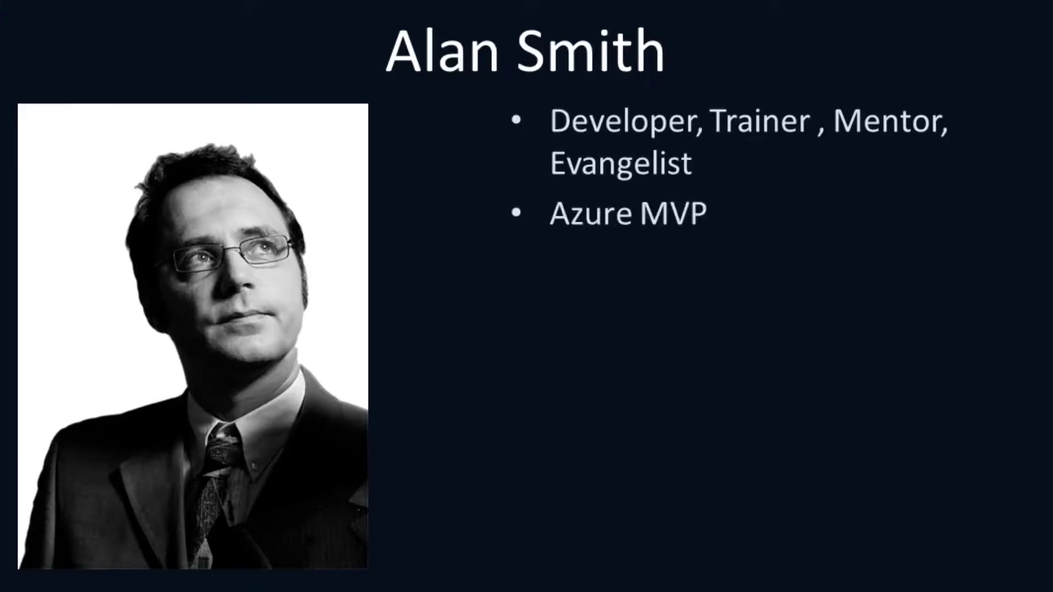